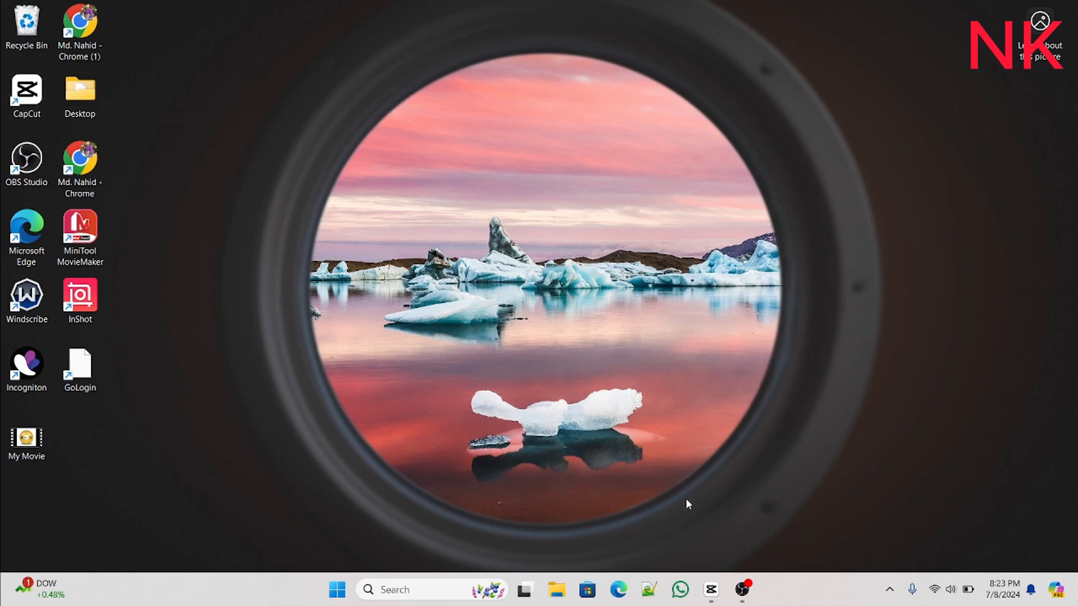
Switch to CapCut, import the video 0707 (3) from the Videos folder and briefly preview it.
click(719, 589)
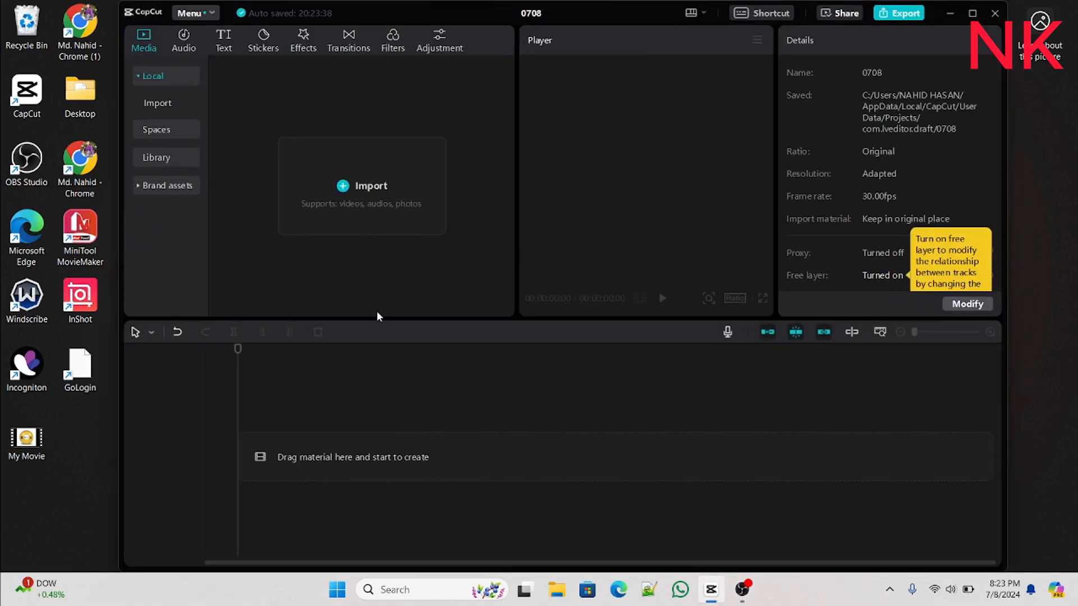
click(358, 185)
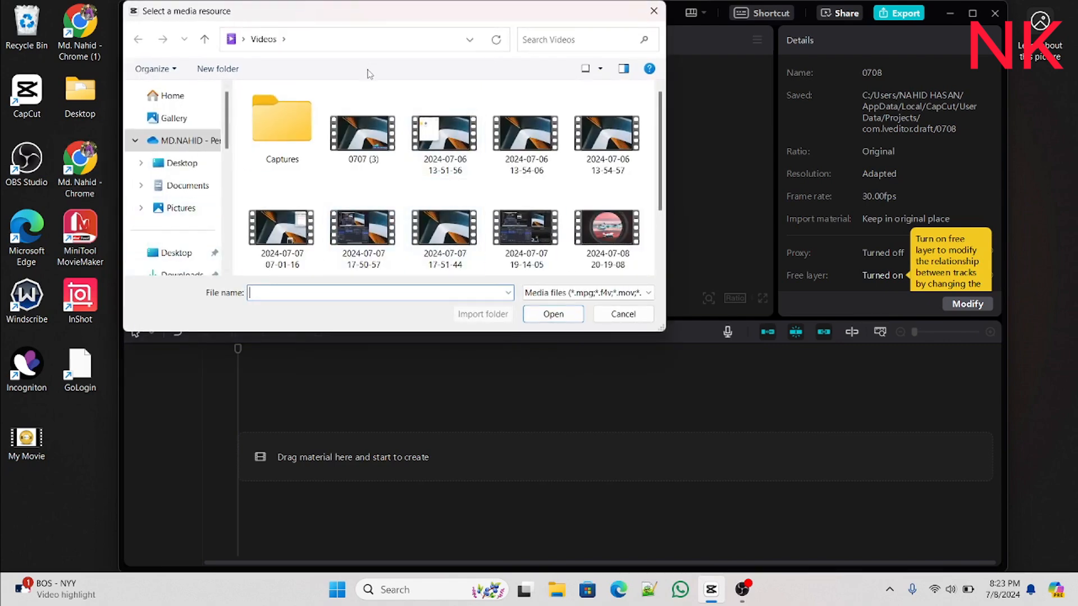
double_click(376, 134)
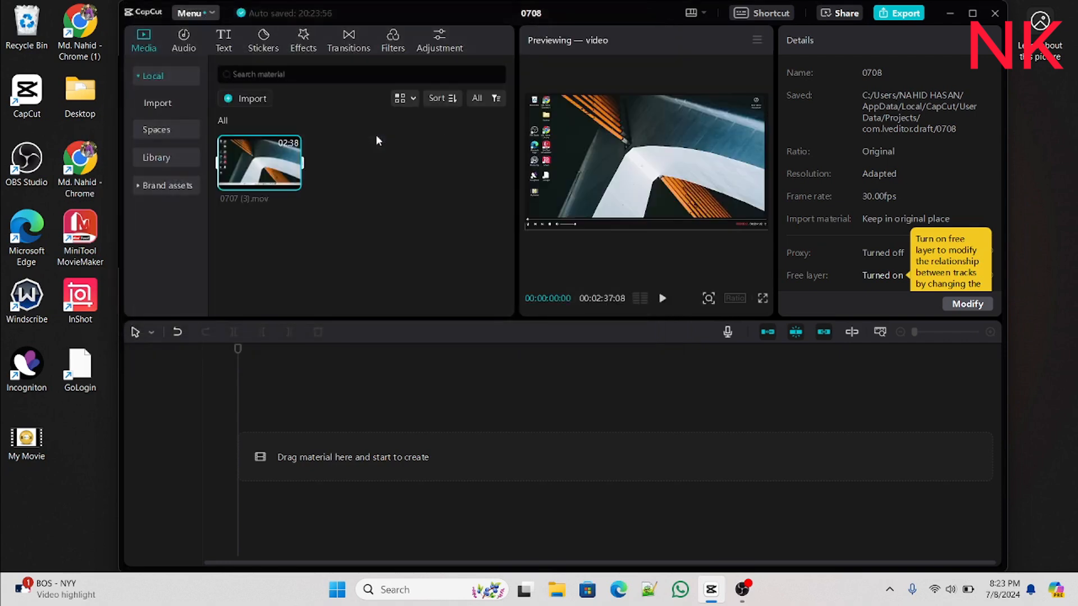
click(662, 298)
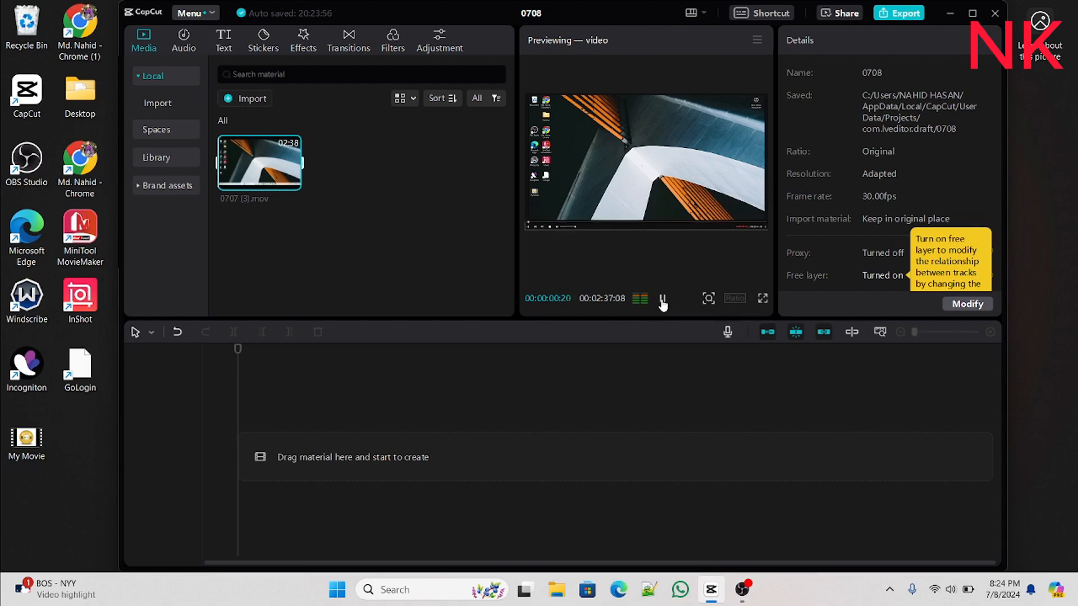
click(662, 299)
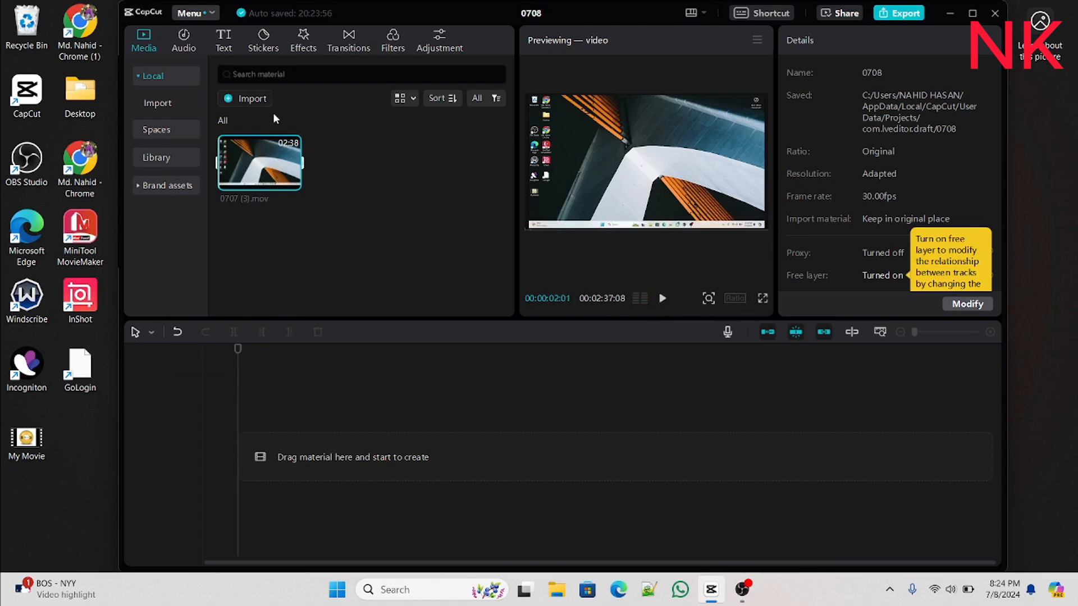
Add 0707 (3).mov to the timeline, mute its track and play it back.
click(292, 183)
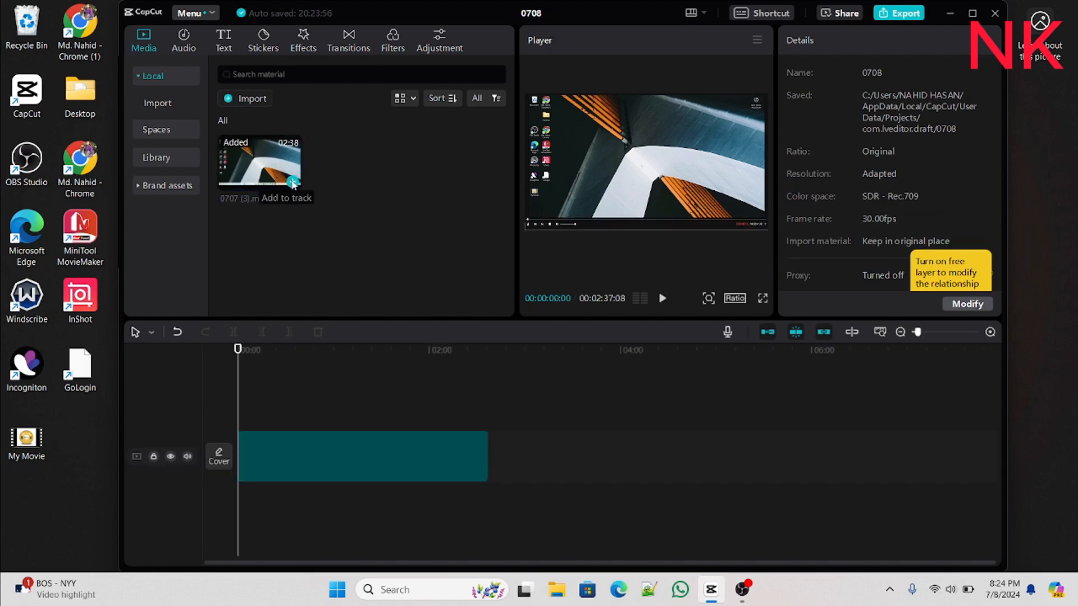
click(187, 456)
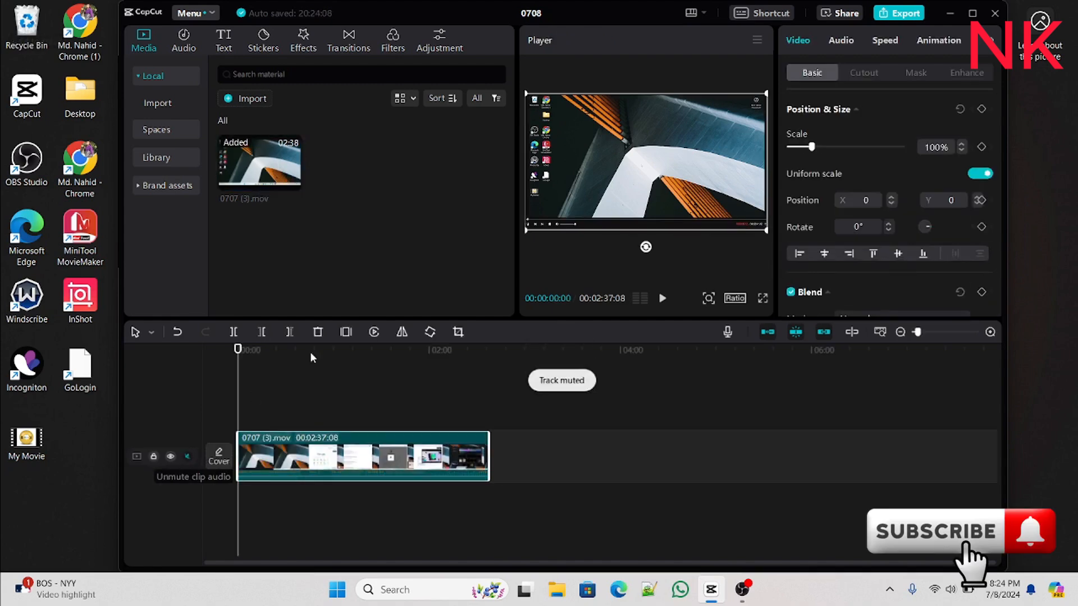
click(663, 298)
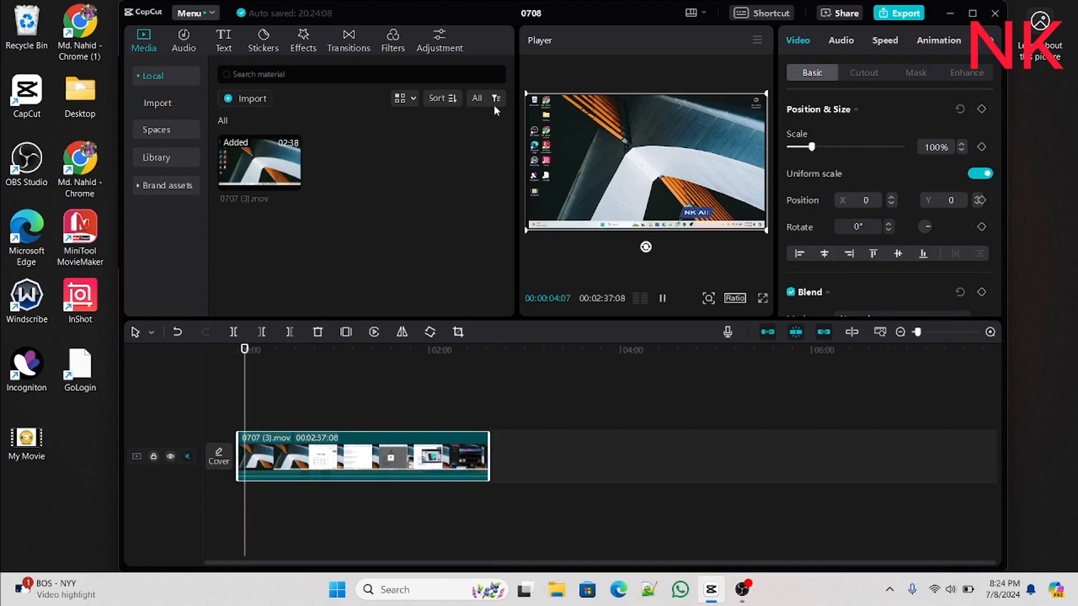
Look through the tracks offered in the music library.
click(194, 42)
scroll(339, 184, down, 3)
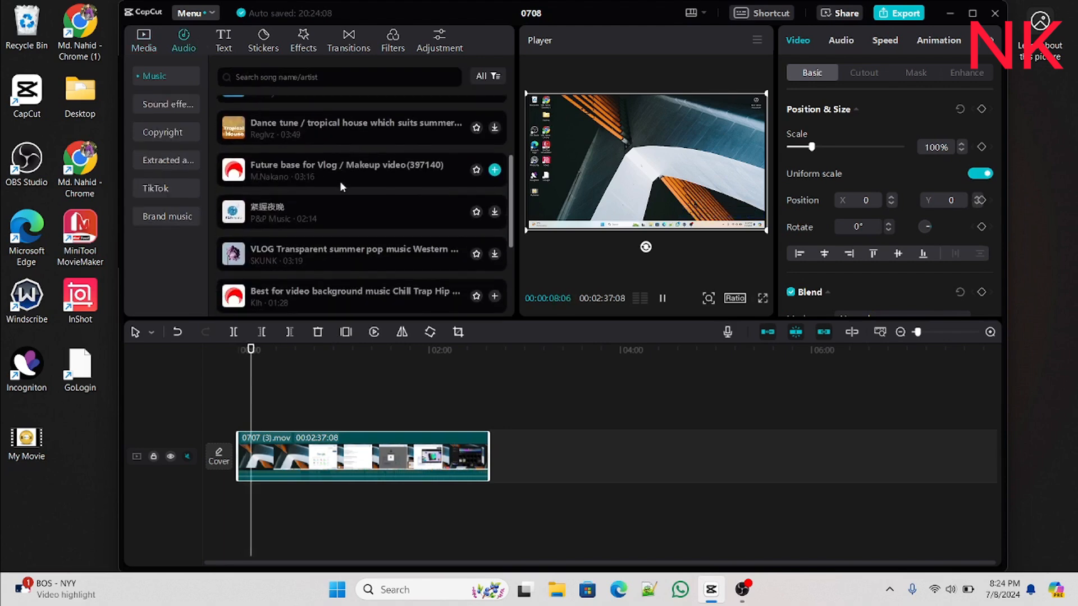
scroll(342, 187, down, 3)
scroll(345, 174, up, 6)
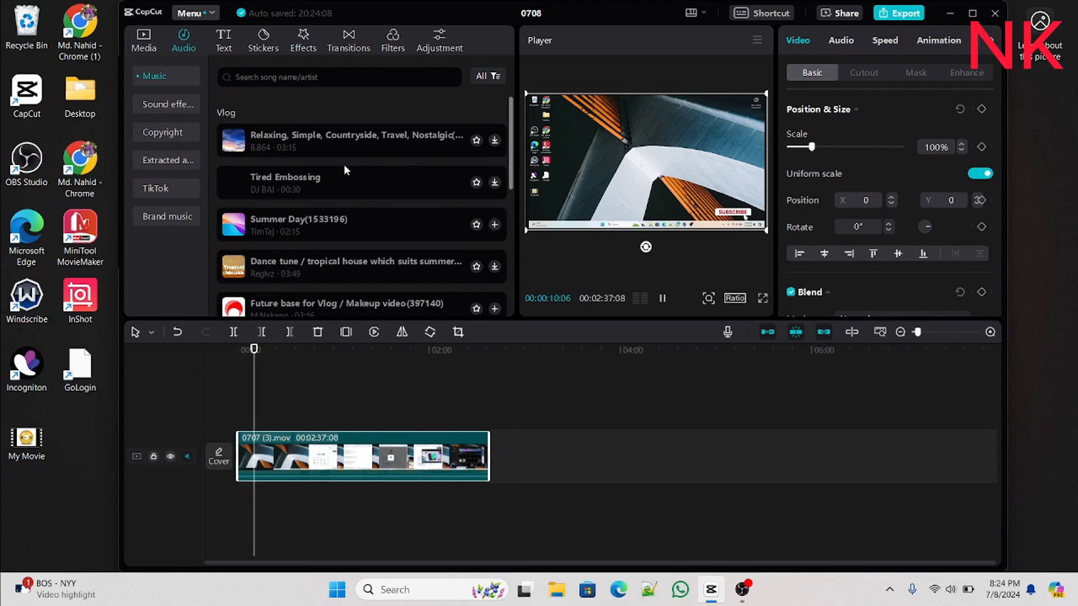
Add a default text clip over the video and change its wording to NK.
click(223, 42)
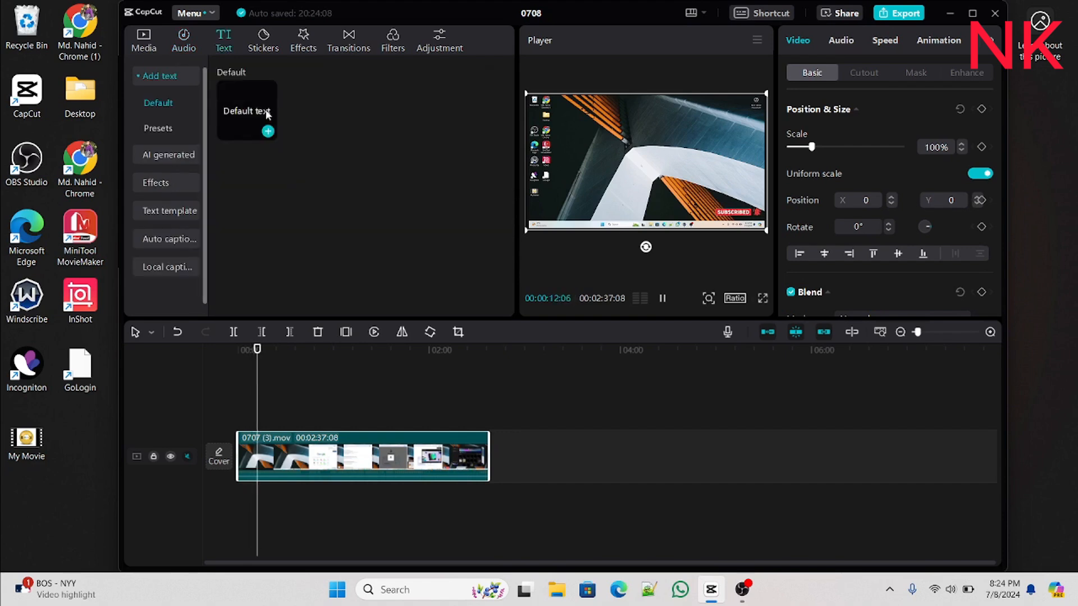
click(268, 131)
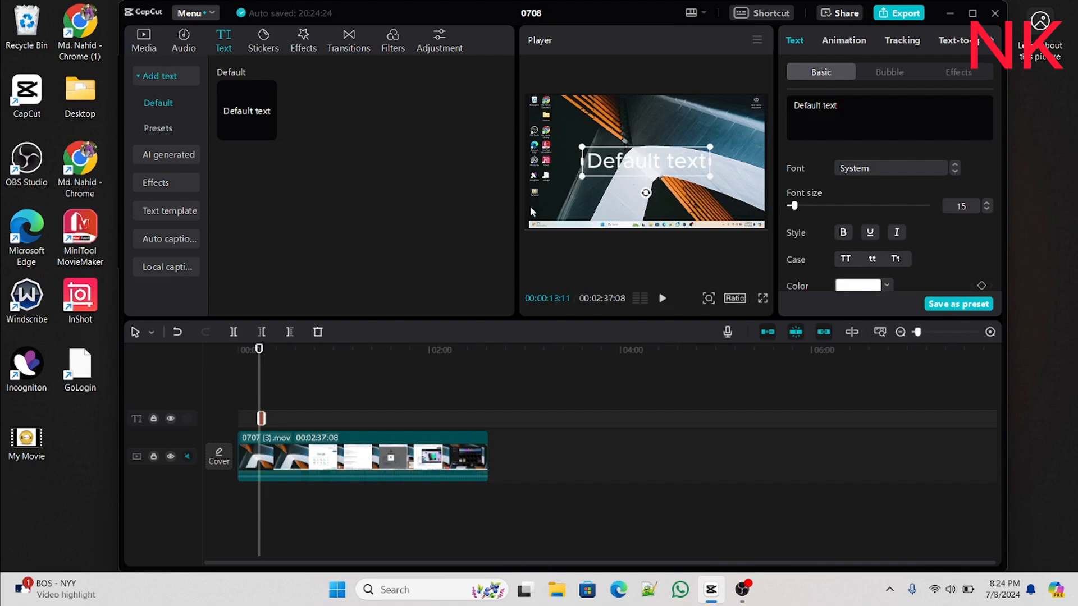
double_click(627, 162)
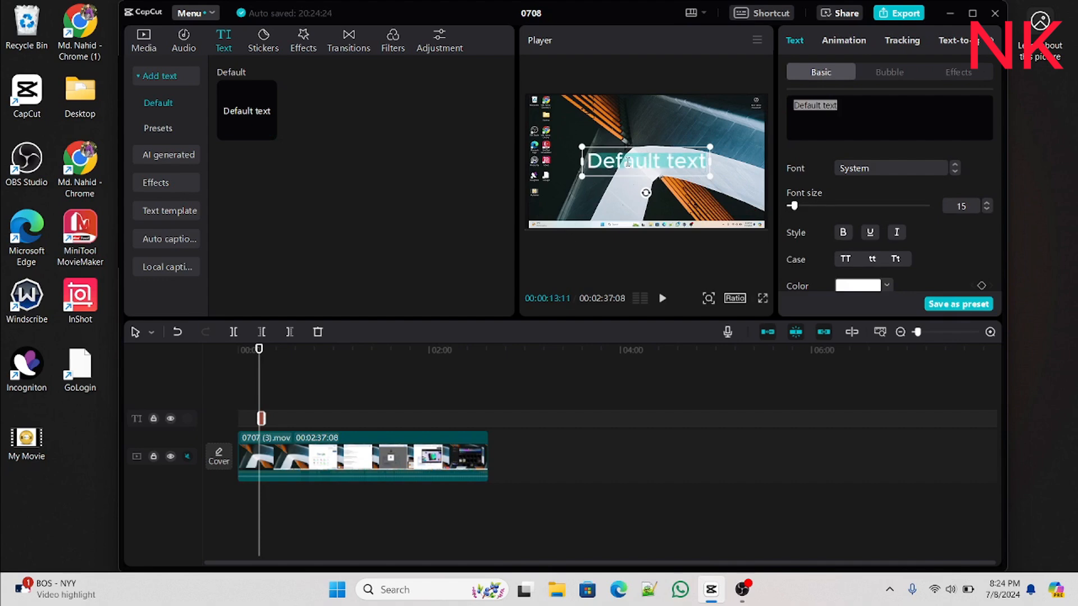
key(BackSpace)
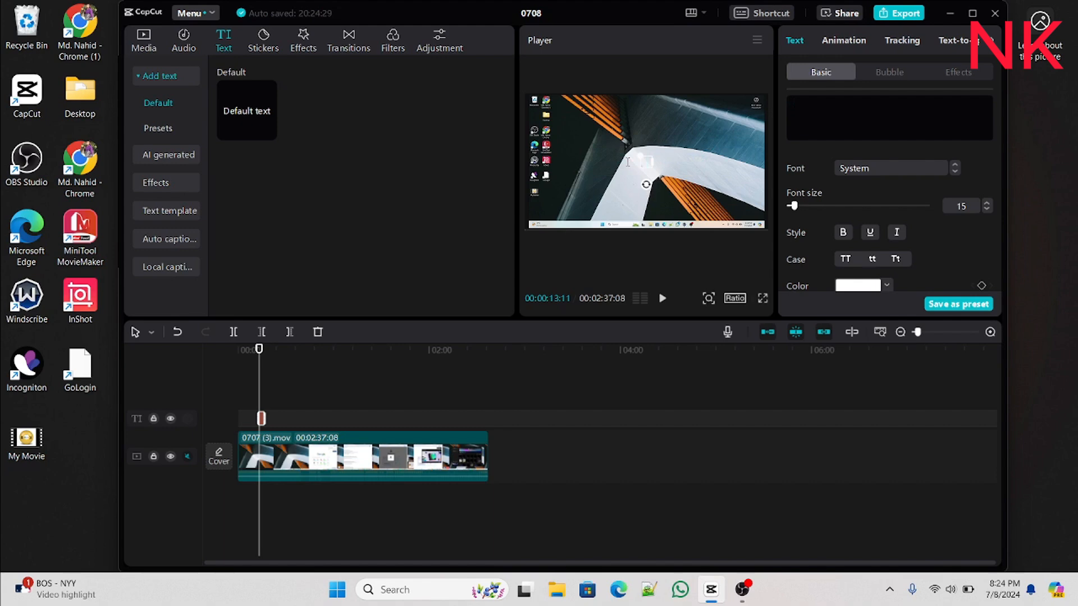
text(NK)
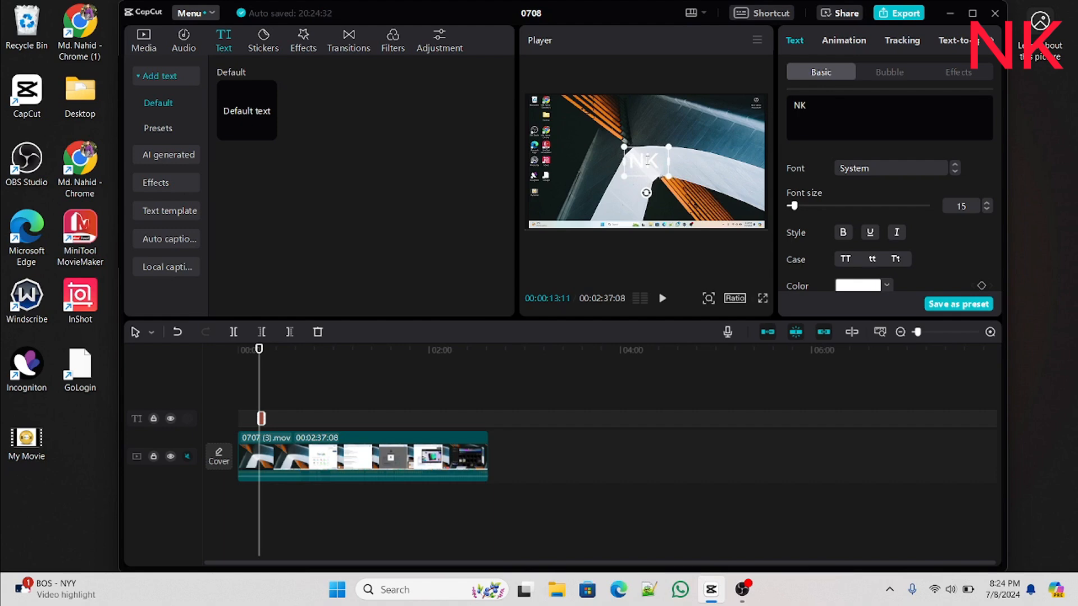
Search the stickers for subscribe, add the red Subscribe bell sticker and place it in the frame's lower-right corner at about X 1173, Y -620.
click(264, 38)
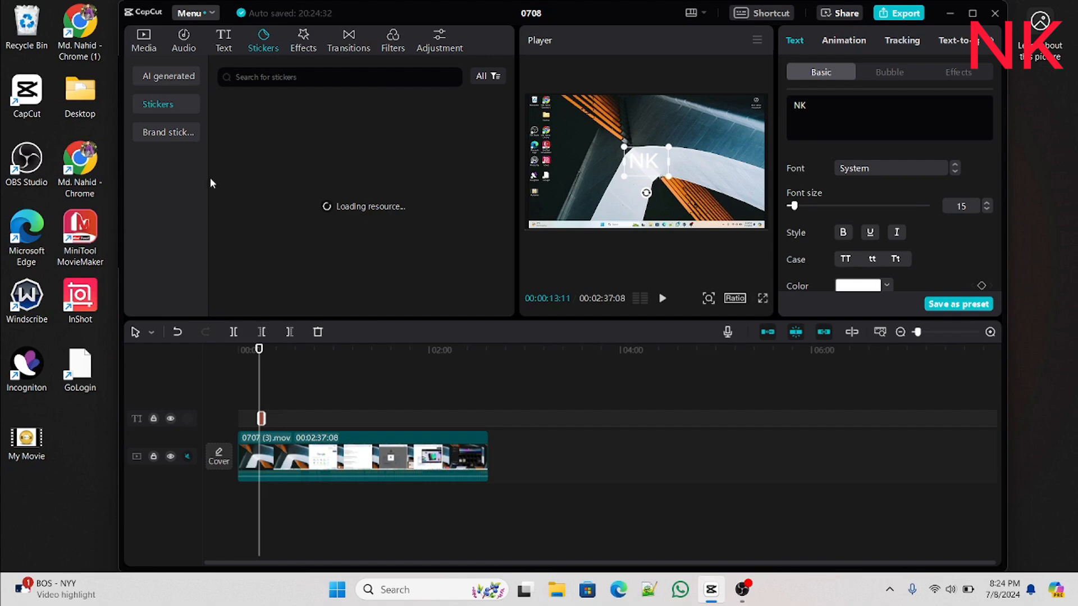
click(307, 85)
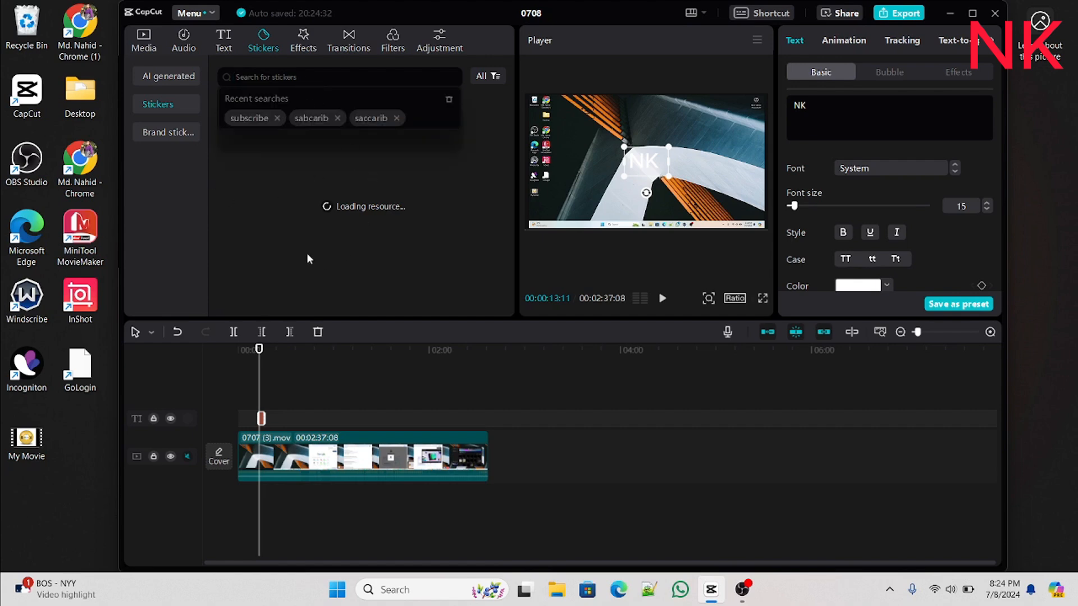
click(331, 208)
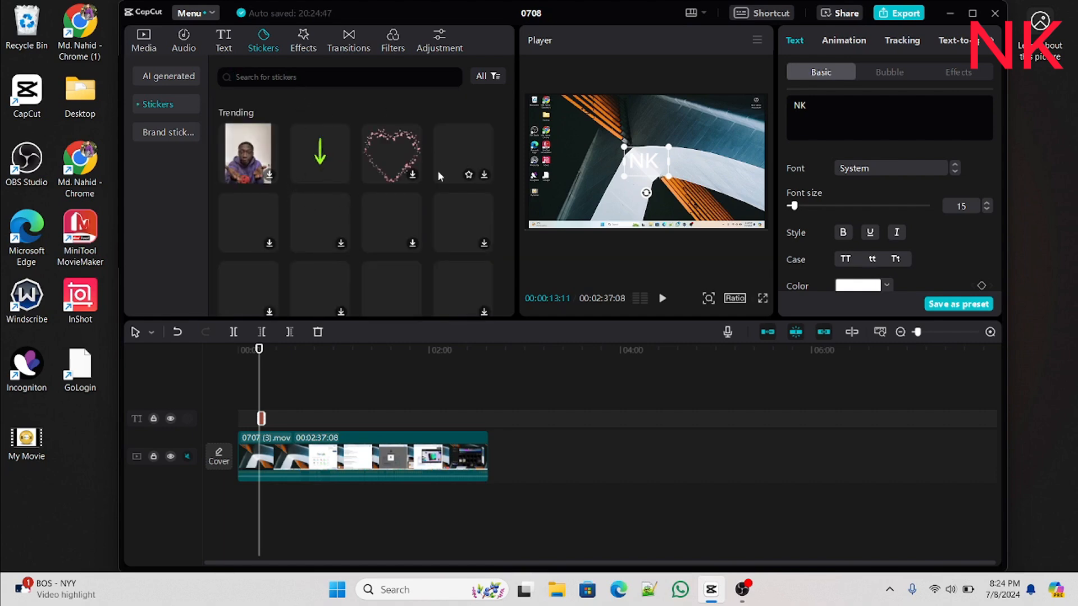
click(313, 79)
click(247, 118)
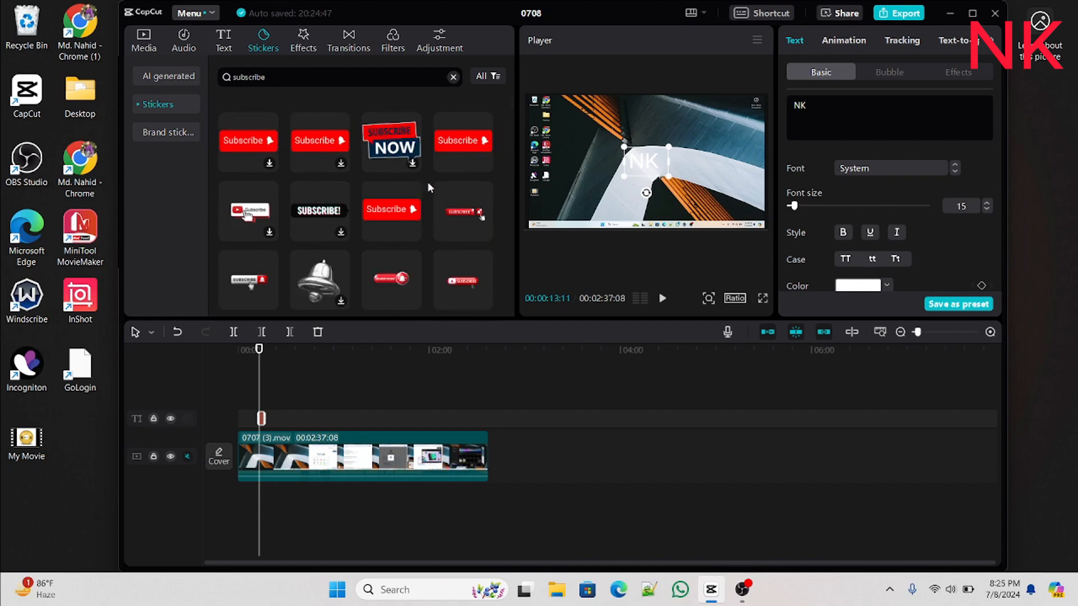
click(412, 231)
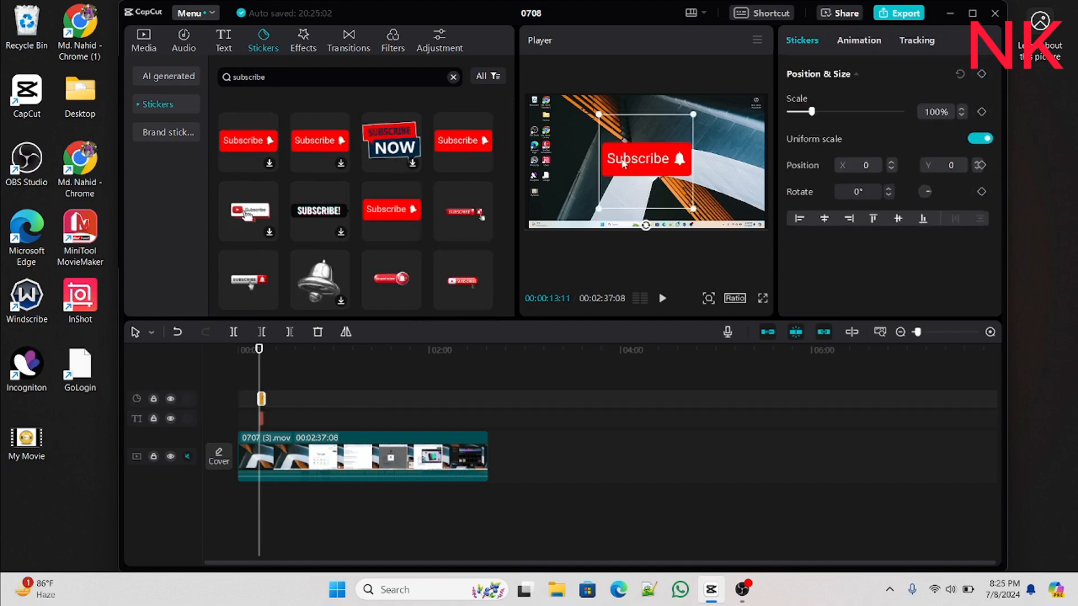
drag(624, 163, 699, 203)
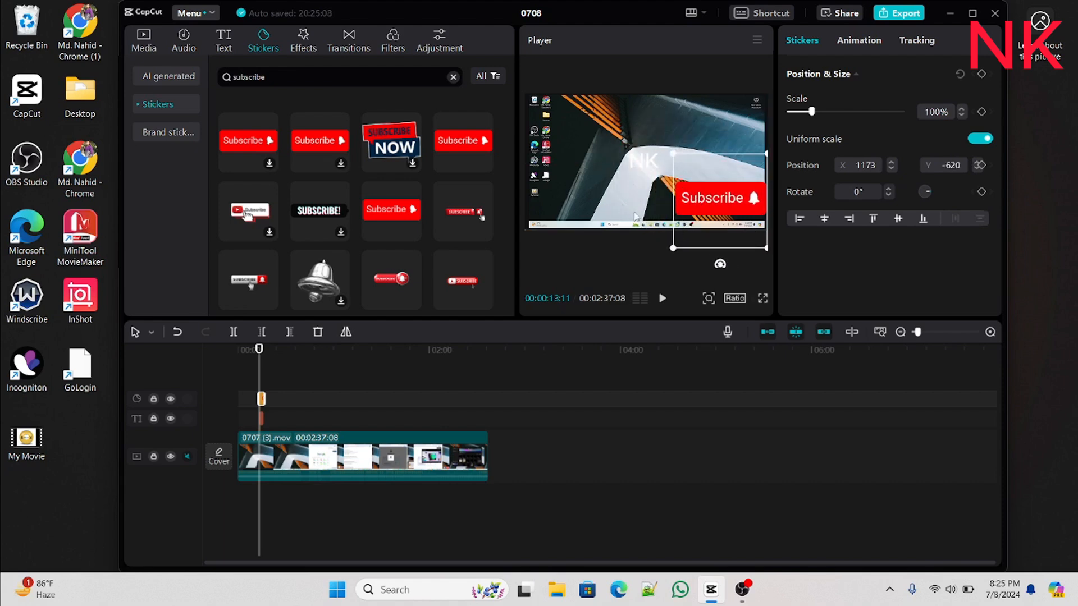
Look through the available effects, transitions, filters and adjustment options.
click(303, 42)
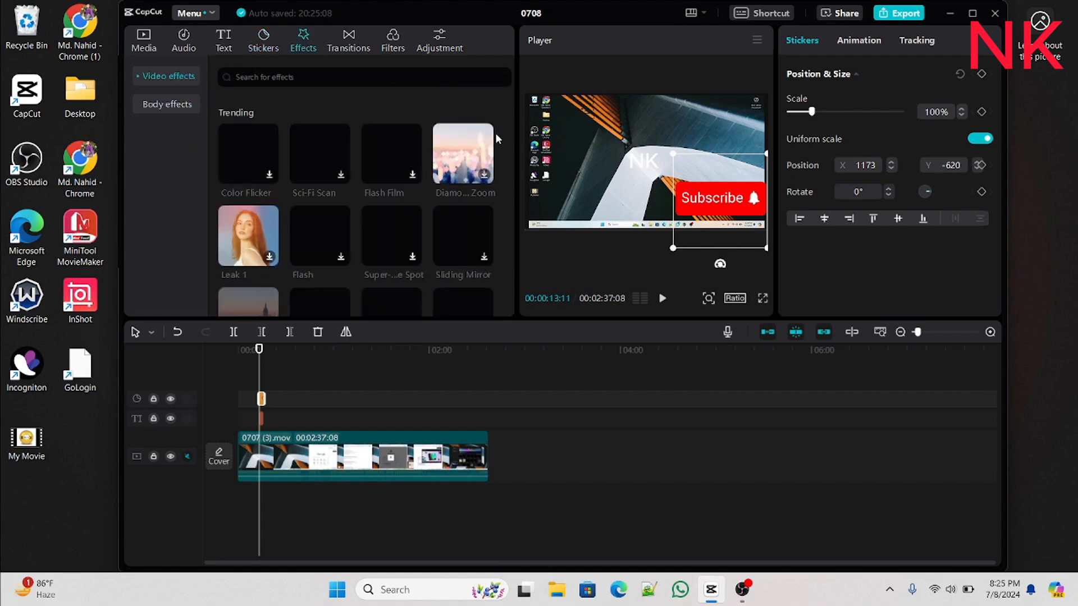
click(351, 45)
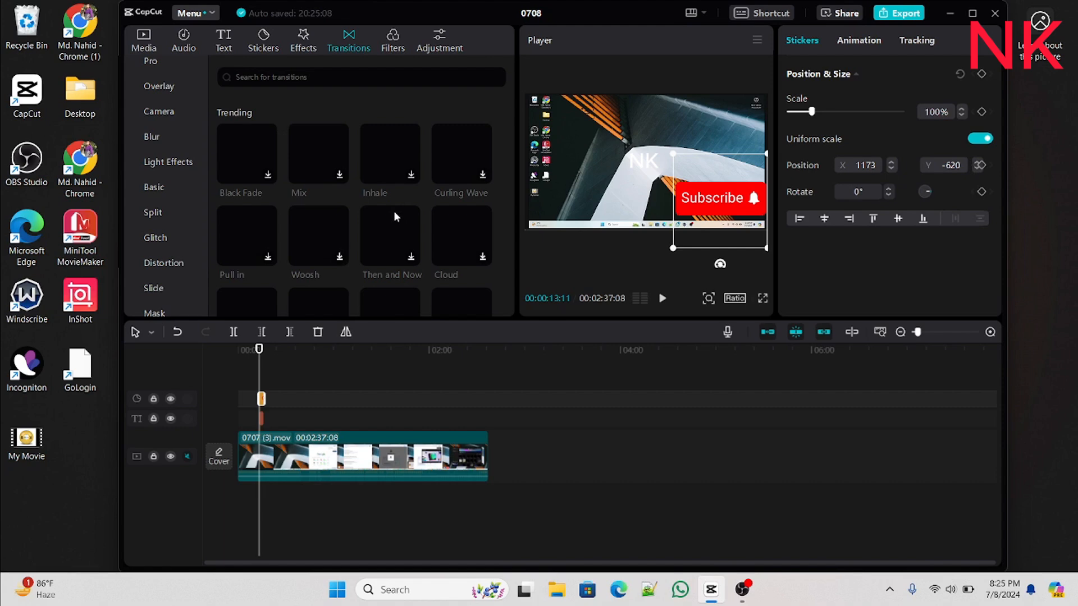
scroll(396, 217, down, 3)
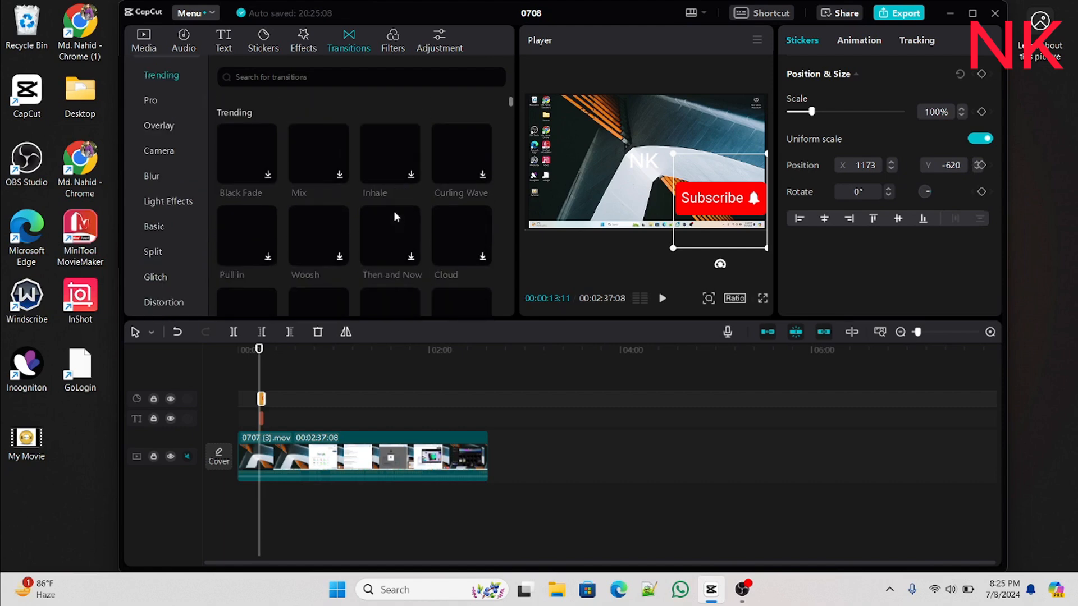
click(395, 46)
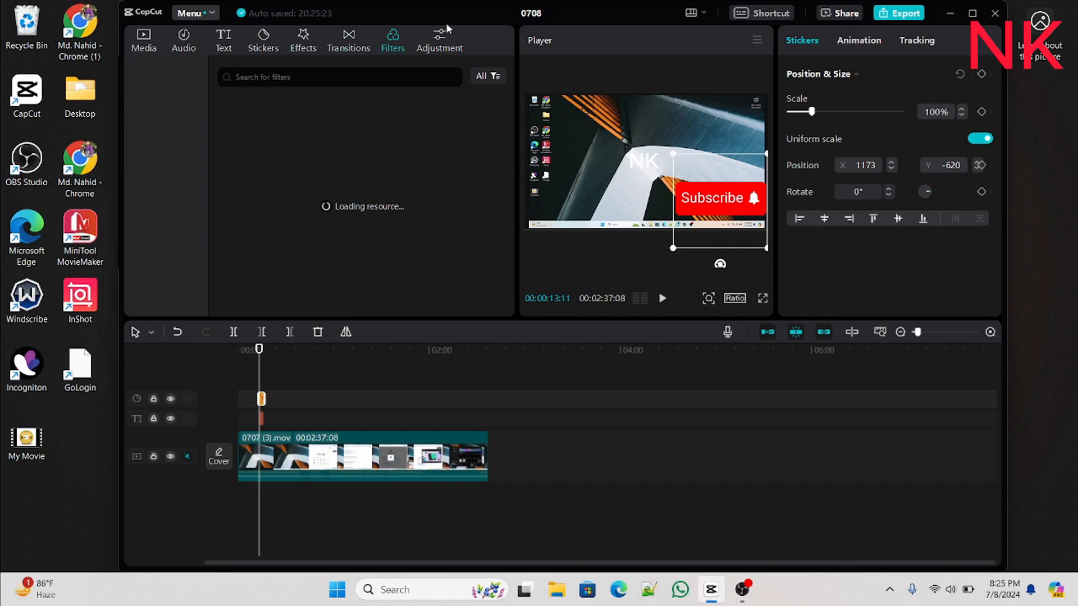
click(437, 36)
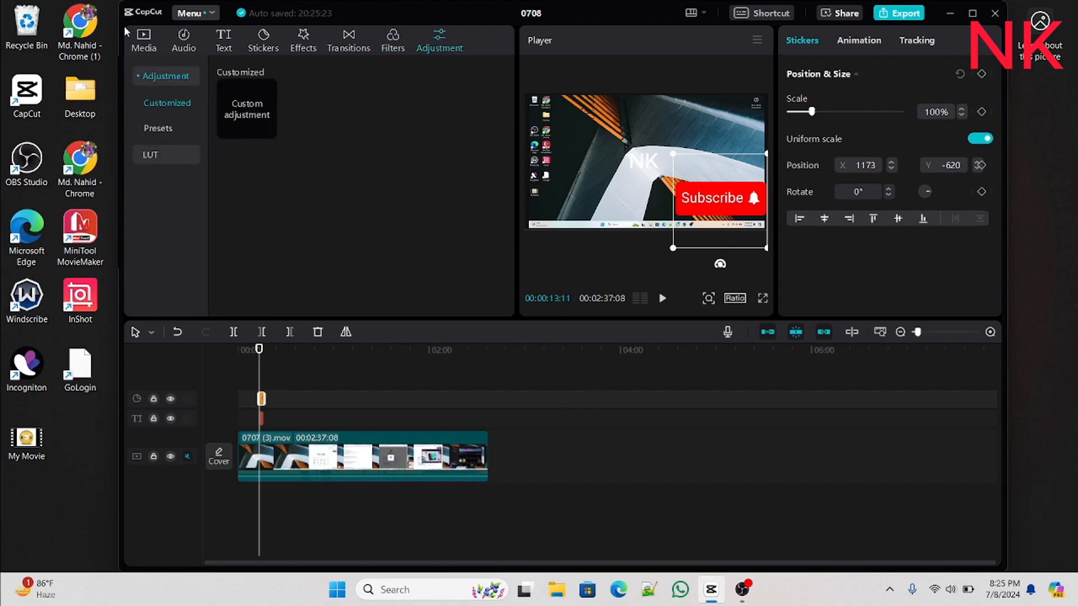
click(145, 40)
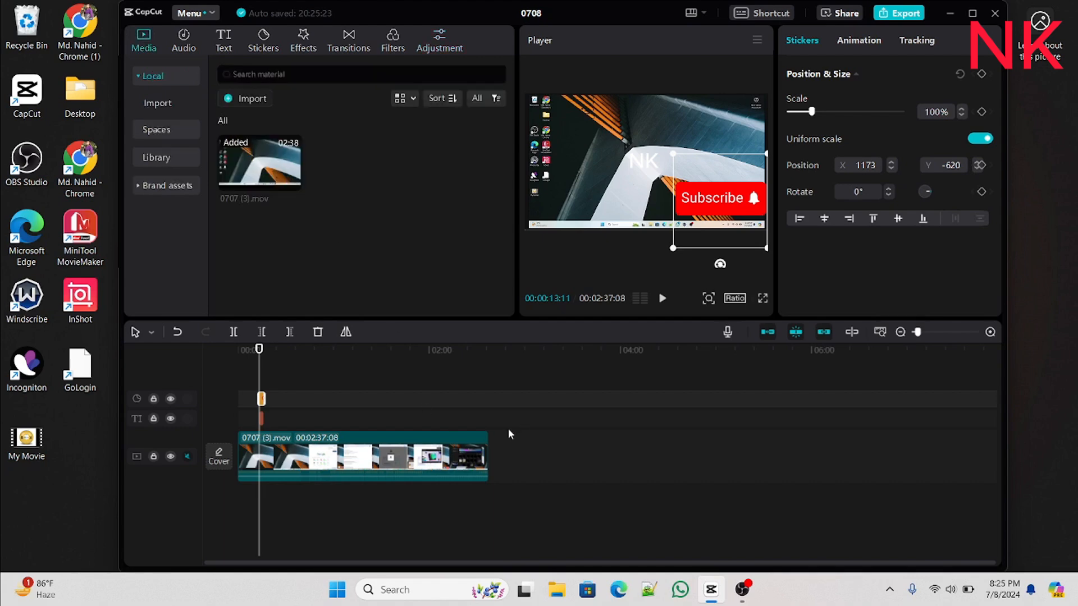
click(488, 428)
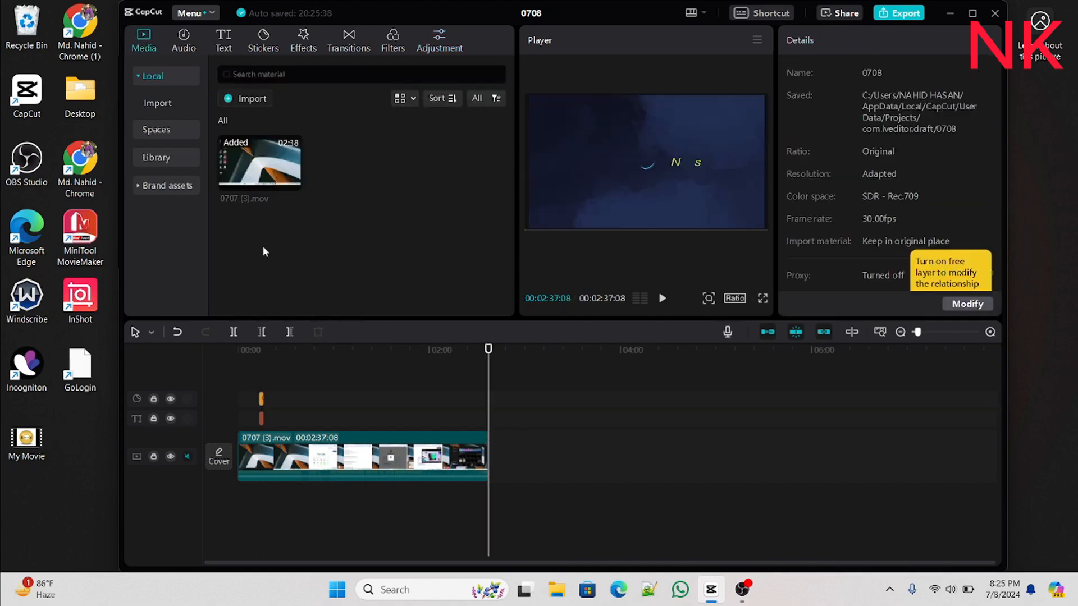
click(243, 99)
click(441, 124)
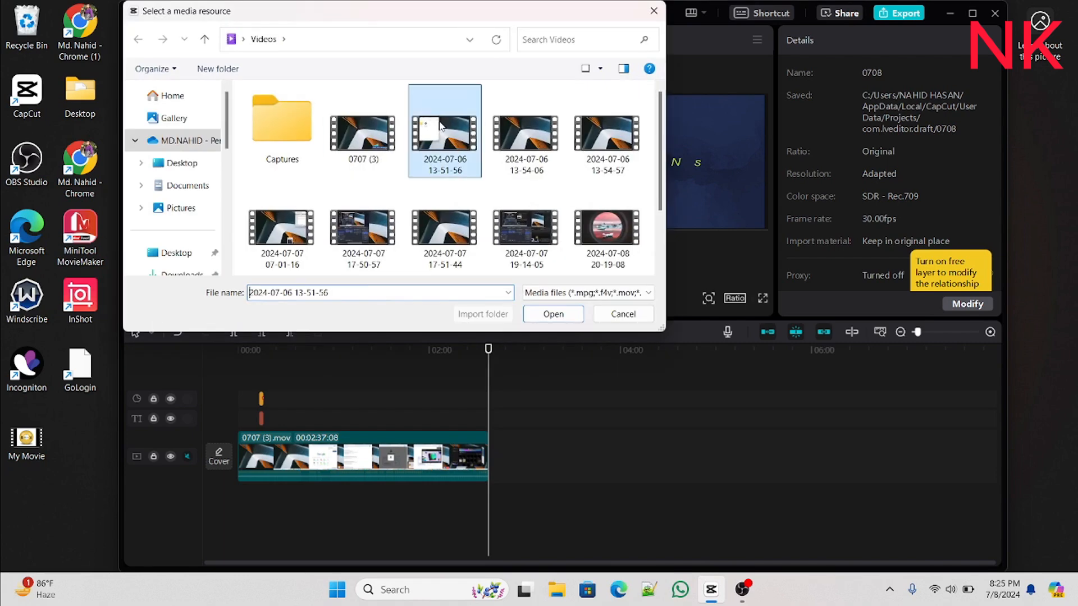
click(552, 313)
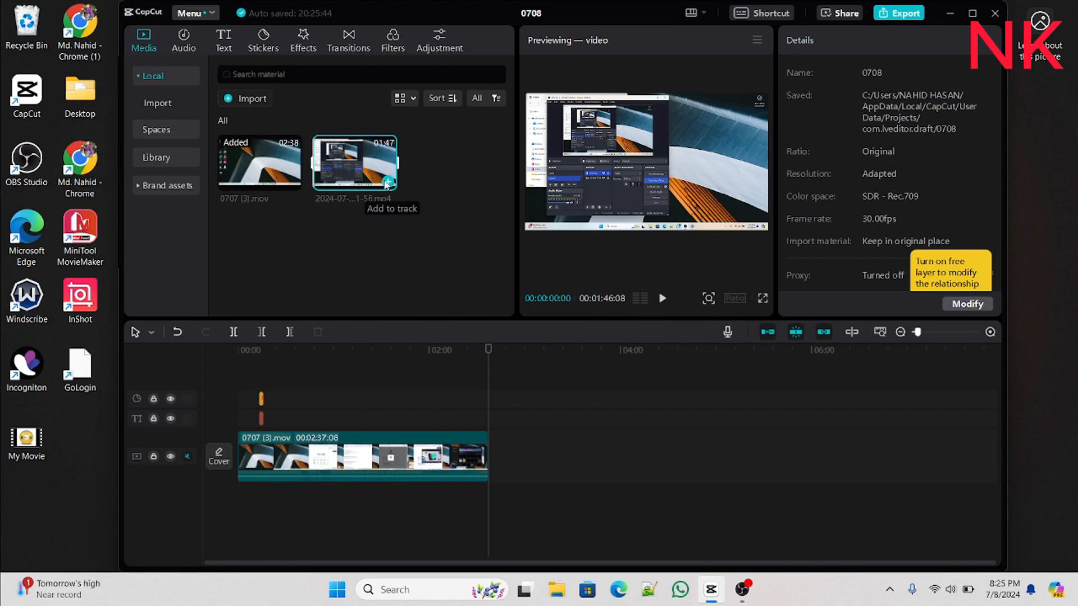
click(387, 181)
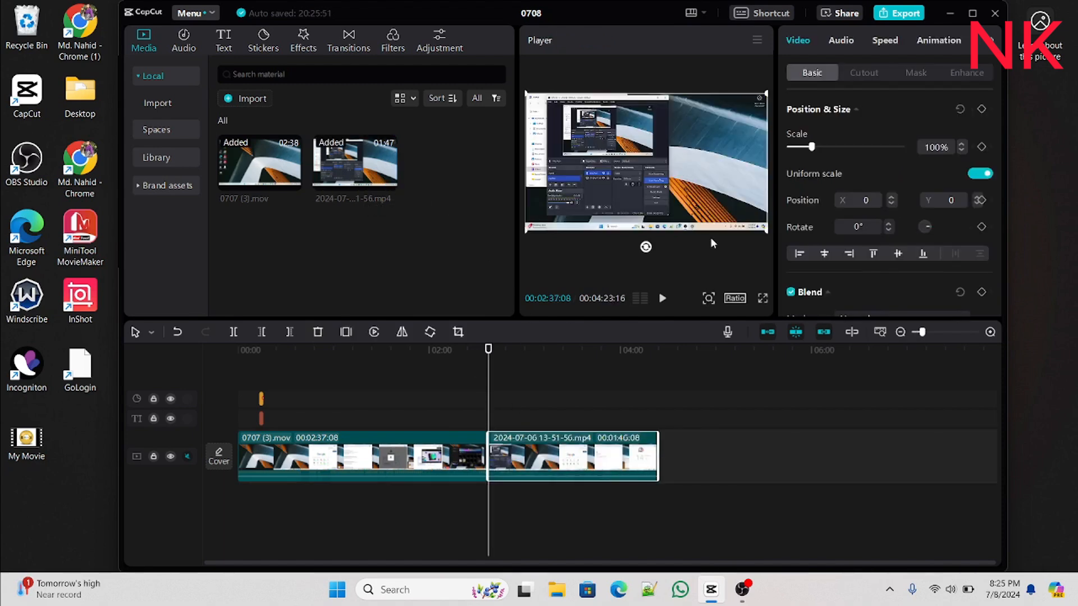
Examine the second clip's audio and speed settings and its In and Out animation presets.
click(845, 39)
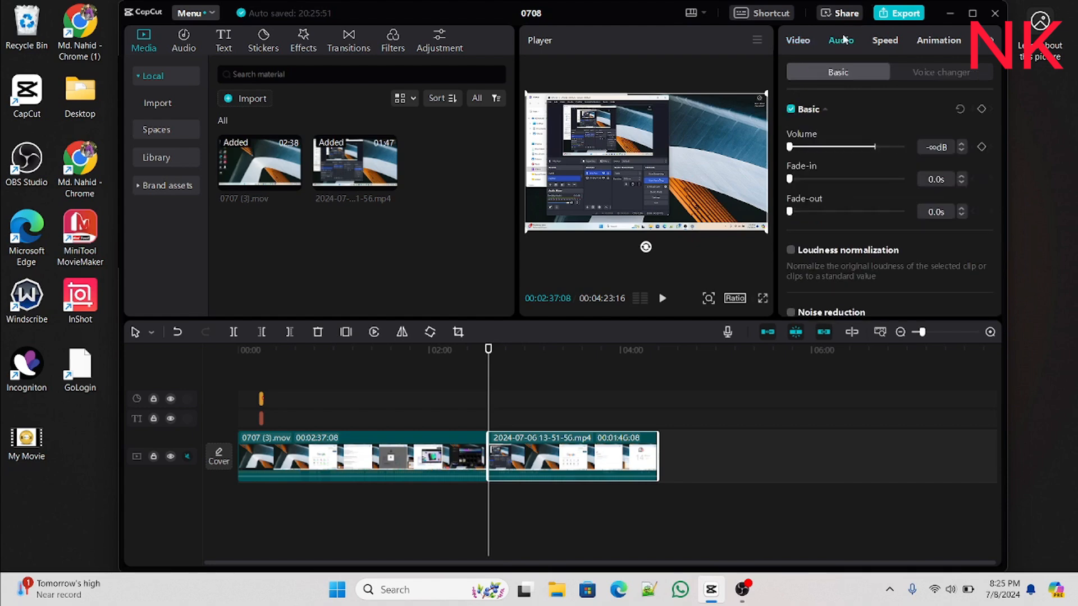
click(874, 41)
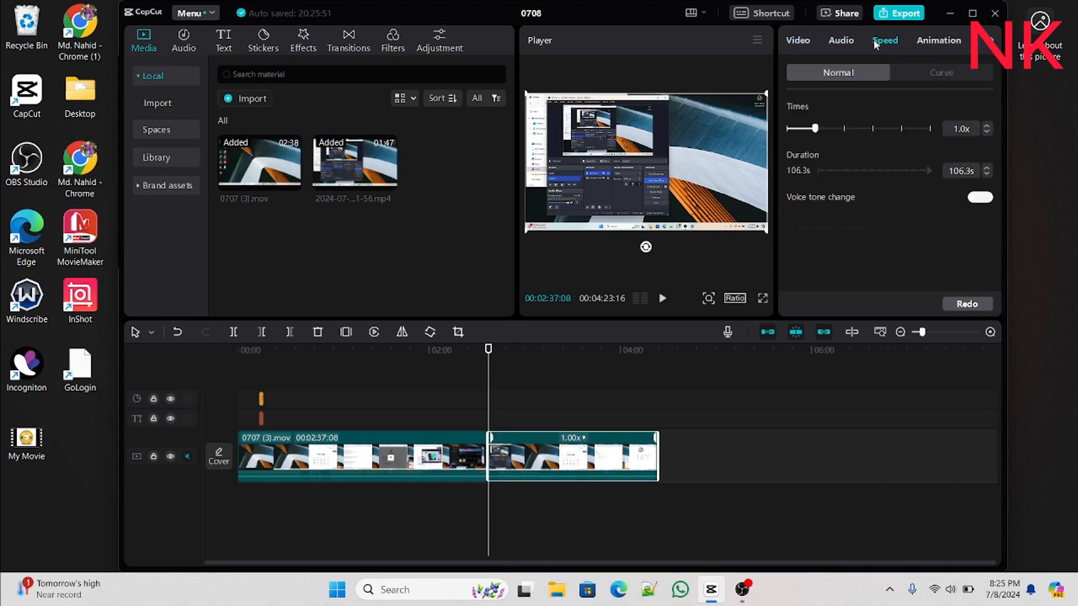
click(929, 39)
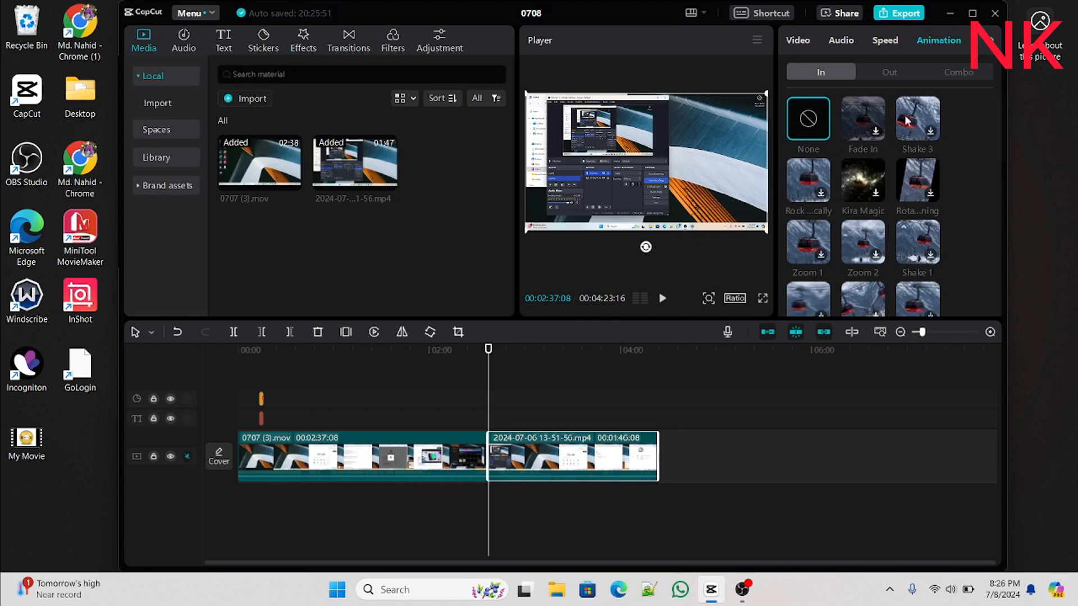
click(889, 70)
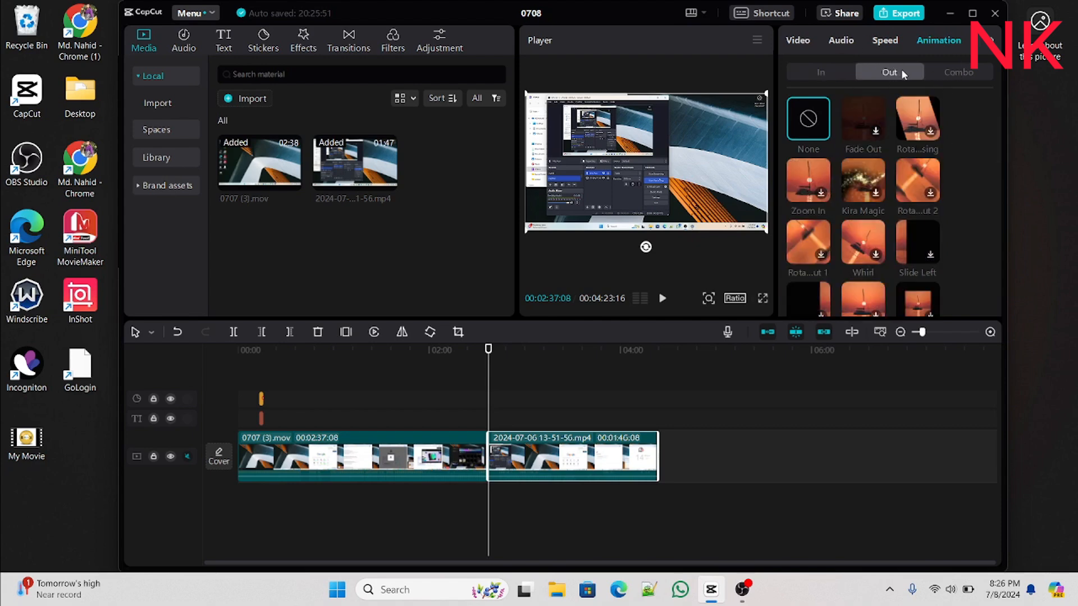
Look at the second clip's Combo animation presets and the project's Export and share settings.
click(953, 67)
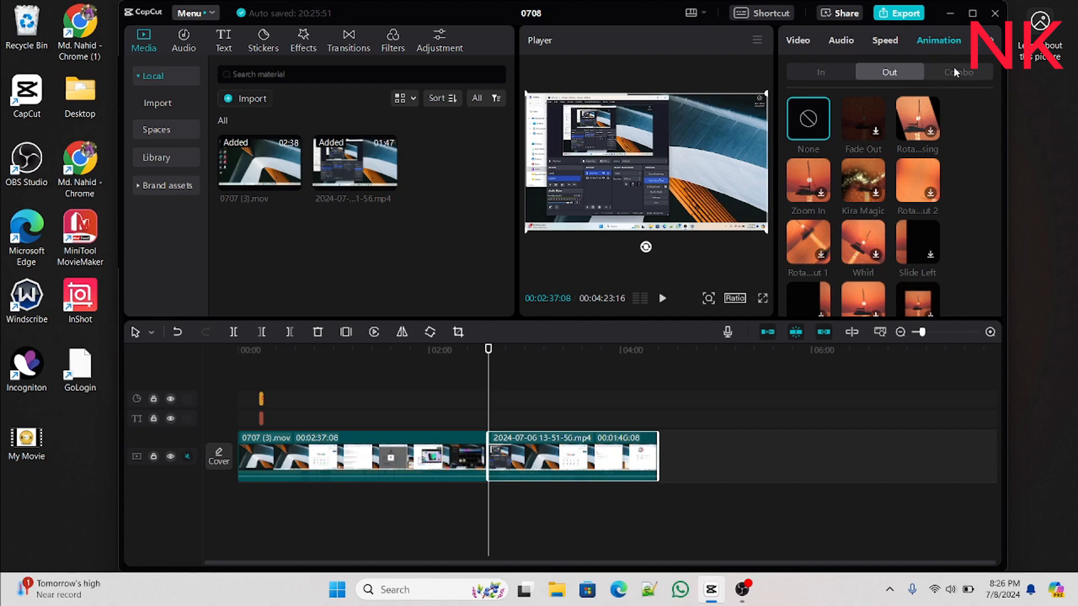
click(846, 13)
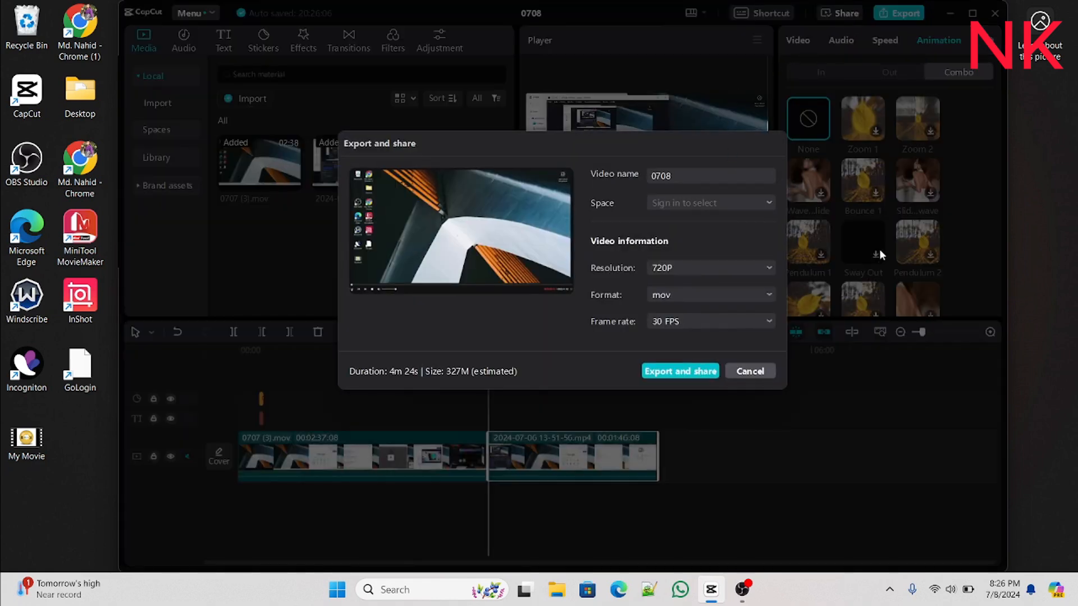
click(750, 371)
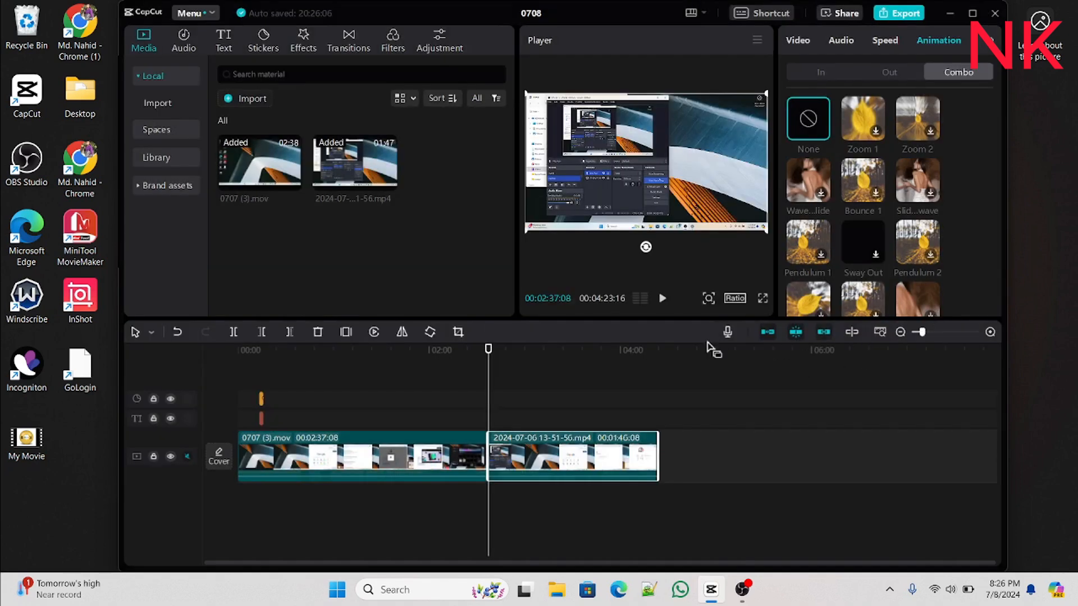
Examine the voice recording options, including the input device, volume and echo reduction, and close the recorder.
click(728, 332)
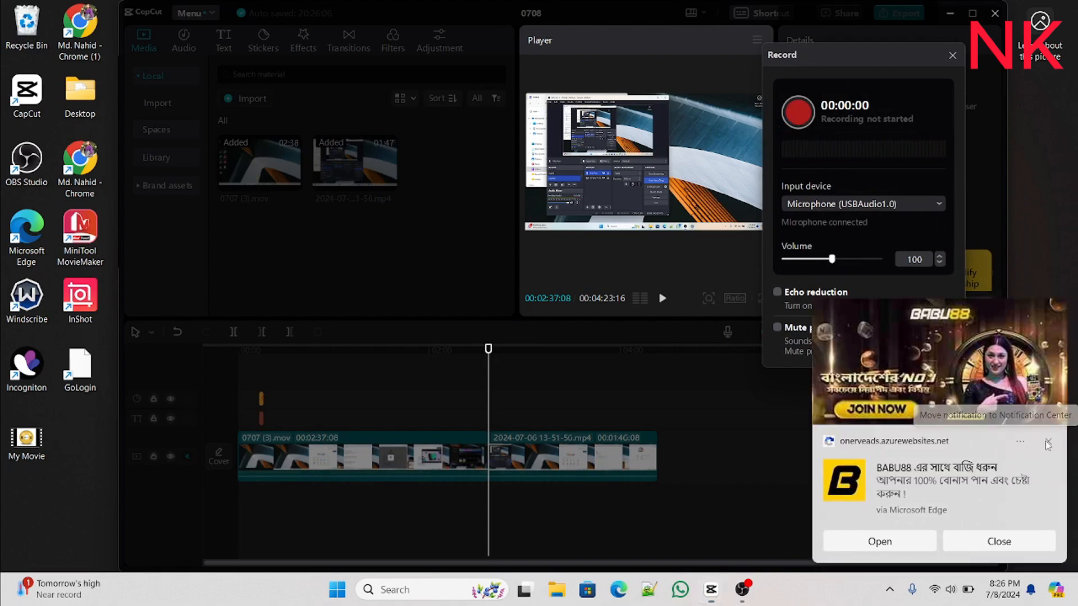
click(1047, 444)
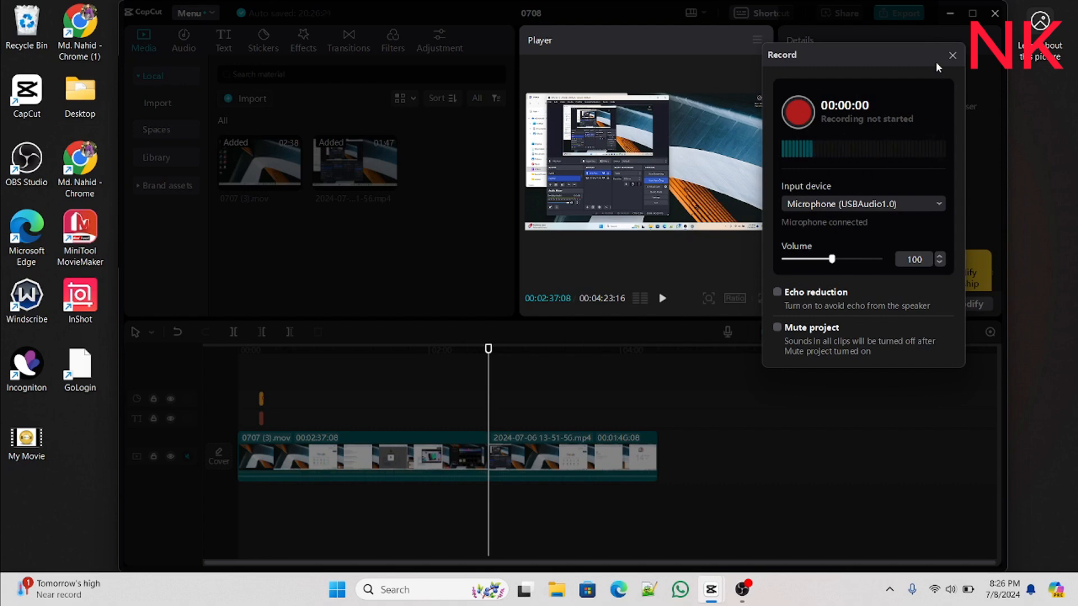
click(952, 55)
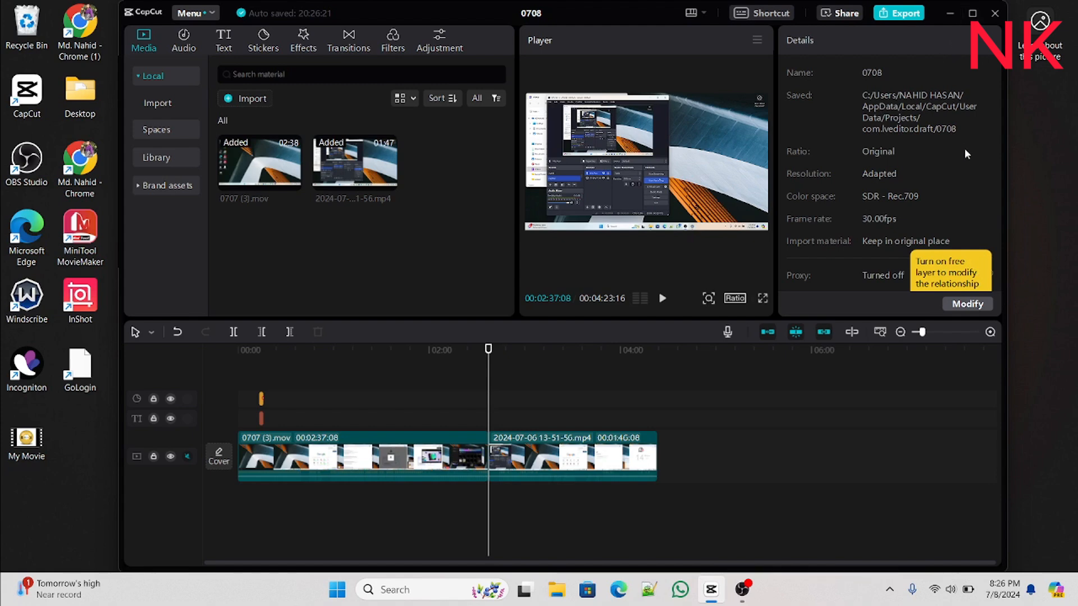
Try out the timeline's preview axis toggle and its zoom control.
click(852, 332)
click(846, 329)
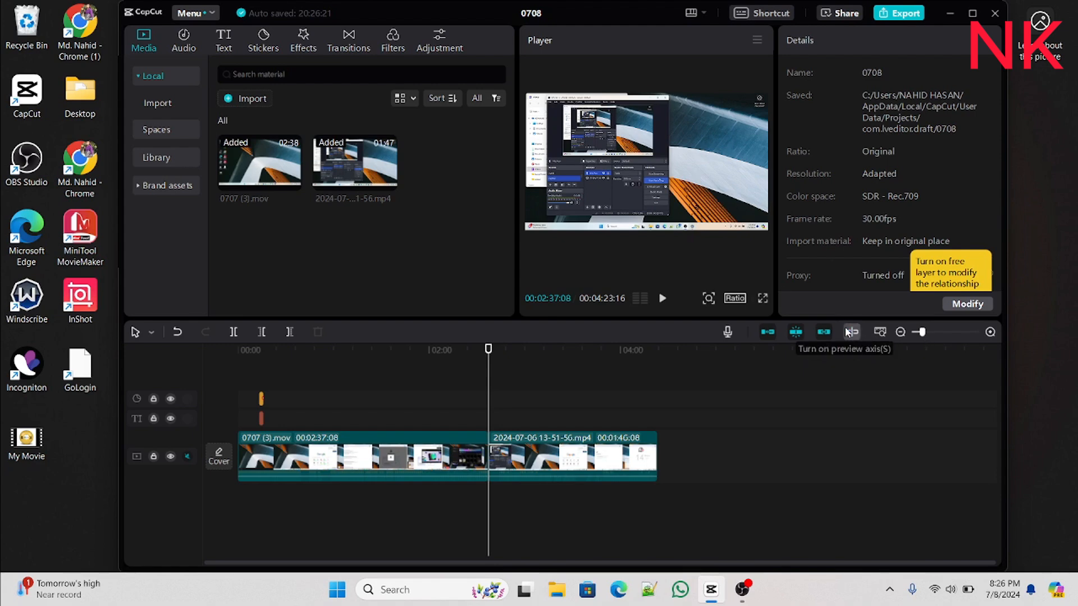
click(943, 332)
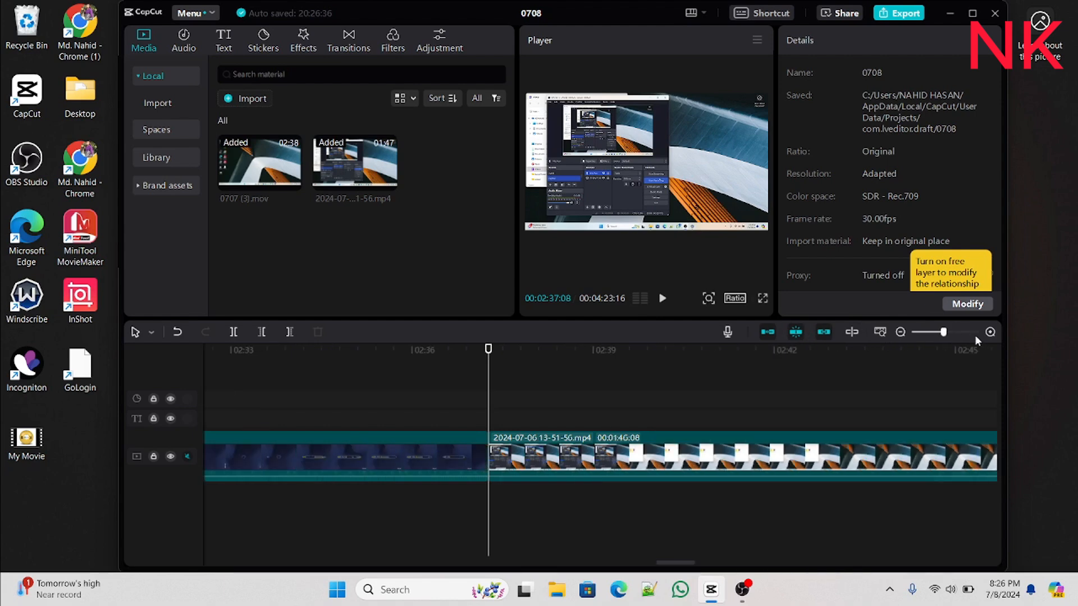
click(923, 332)
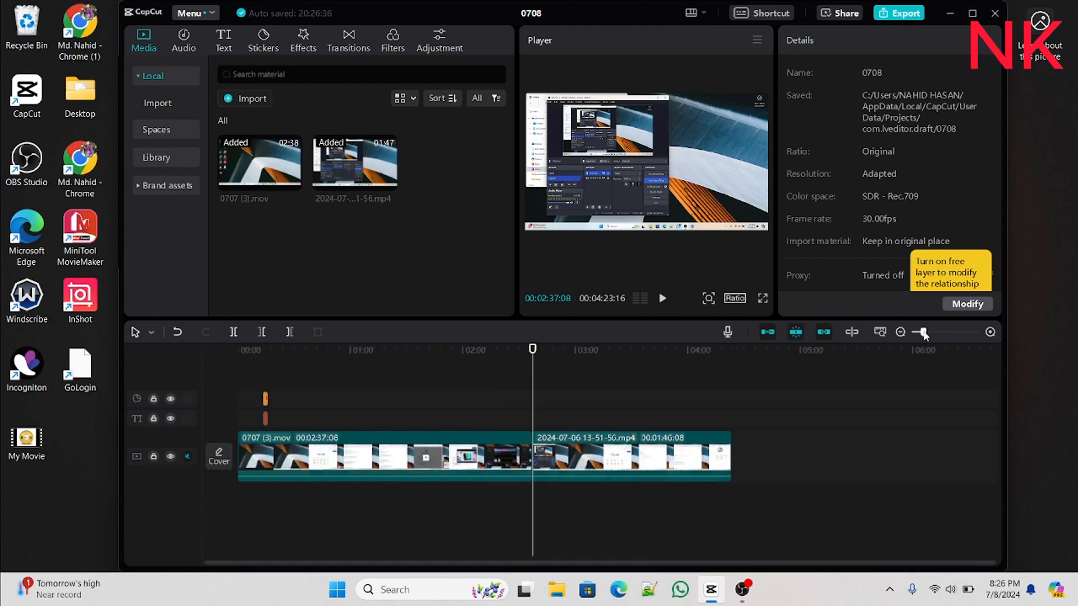
Enlarge the second clip in the frame to a scale of 113%.
click(719, 192)
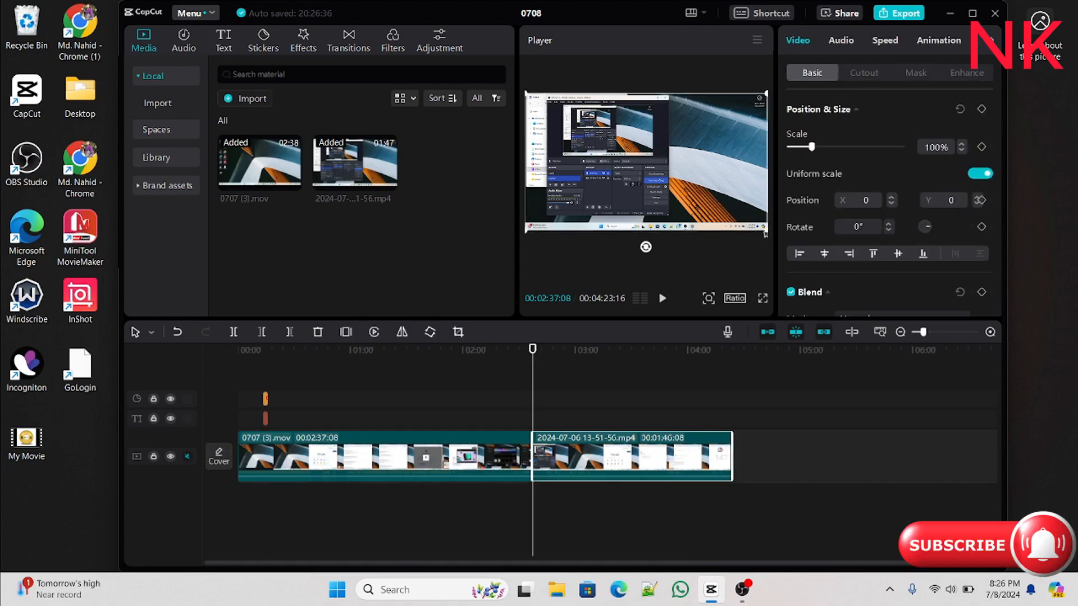
drag(765, 234, 785, 261)
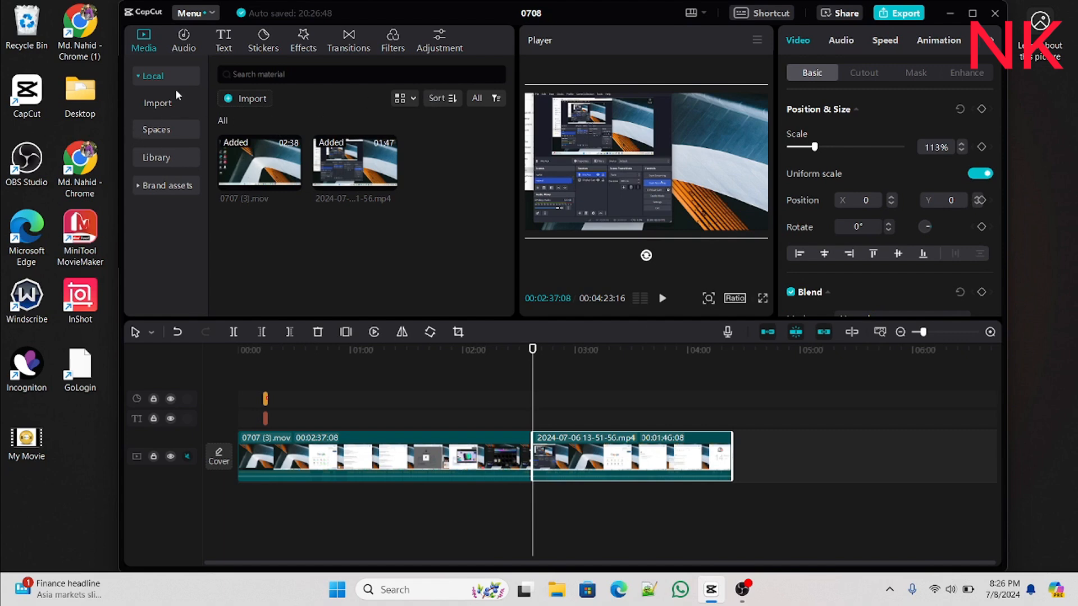
Look through the audio library's music, sound effects, copyright check, TikTok and brand music sections.
click(189, 34)
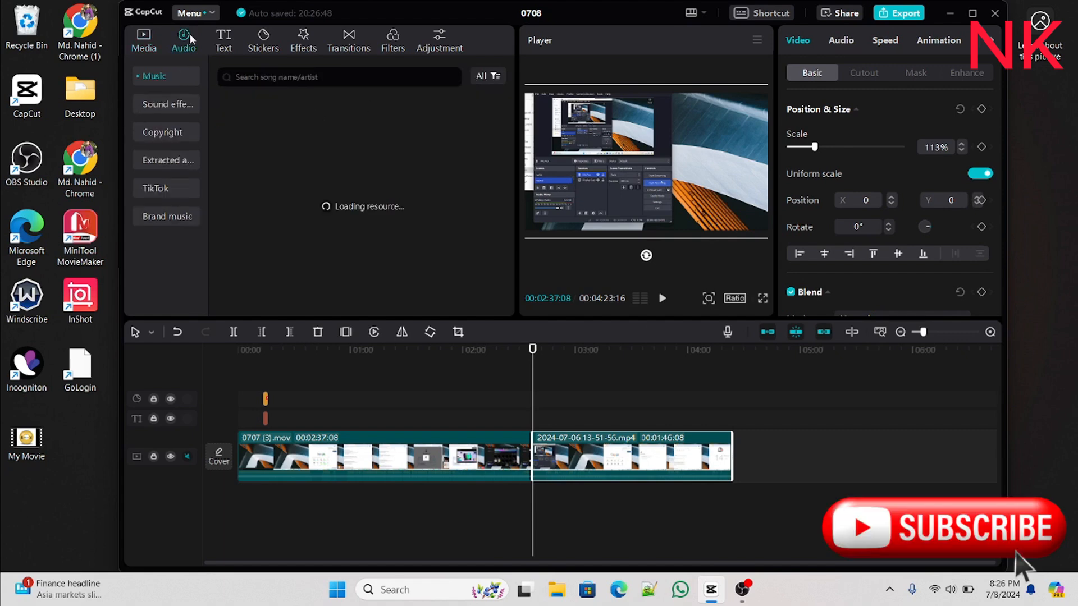
click(186, 106)
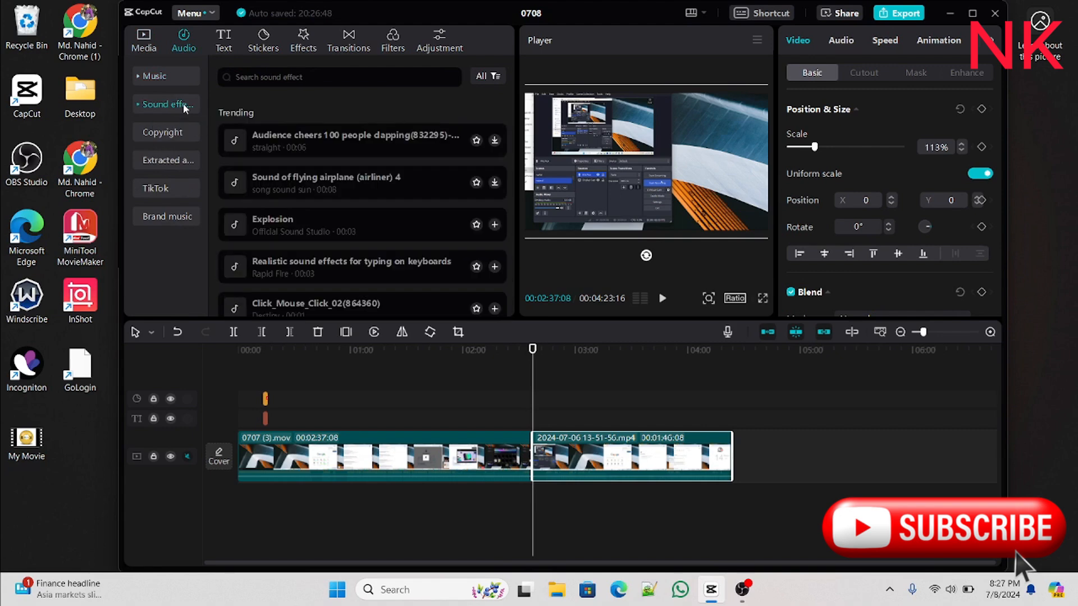
click(168, 140)
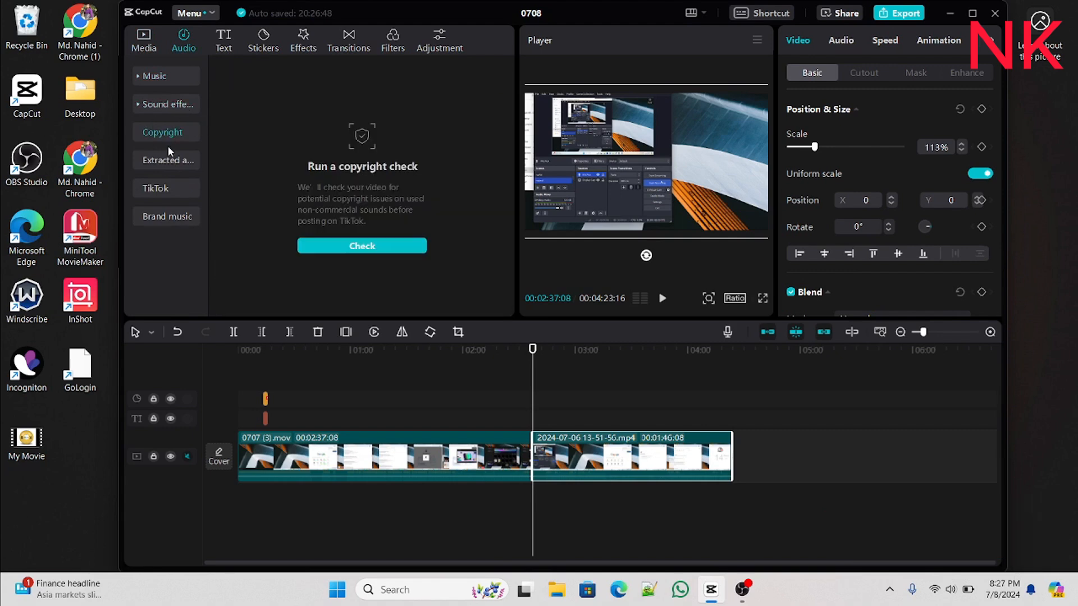
click(167, 188)
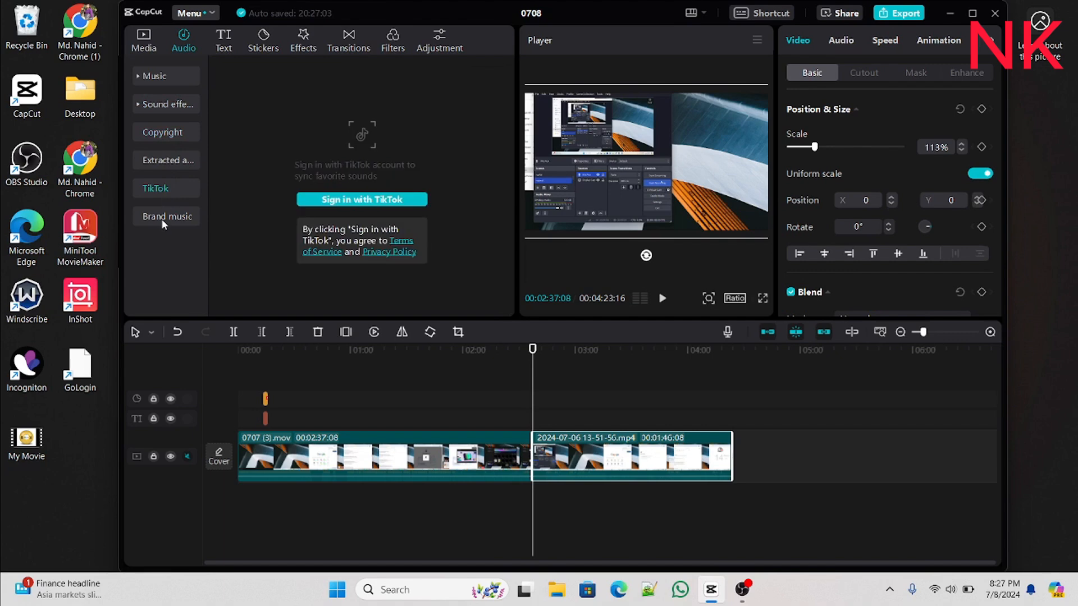
click(163, 223)
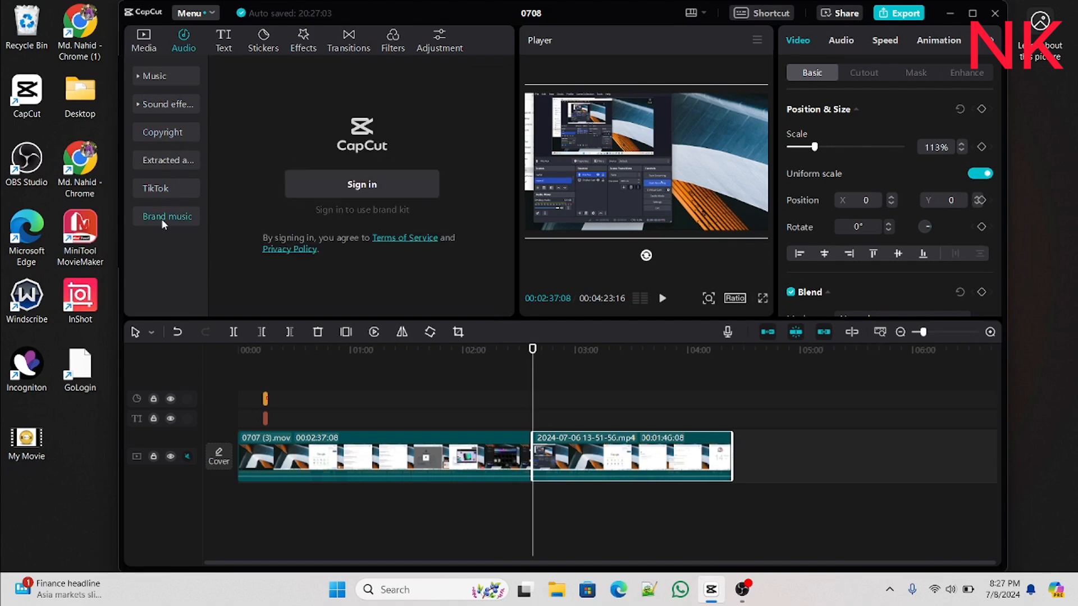
Review the text options and browse the subscribe stickers.
click(222, 50)
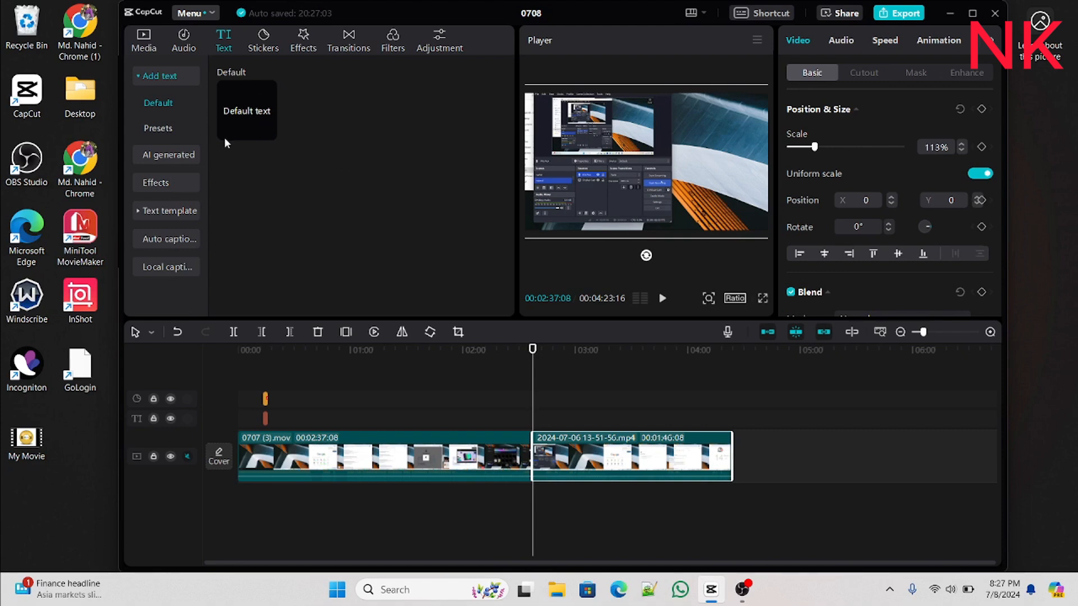
click(268, 45)
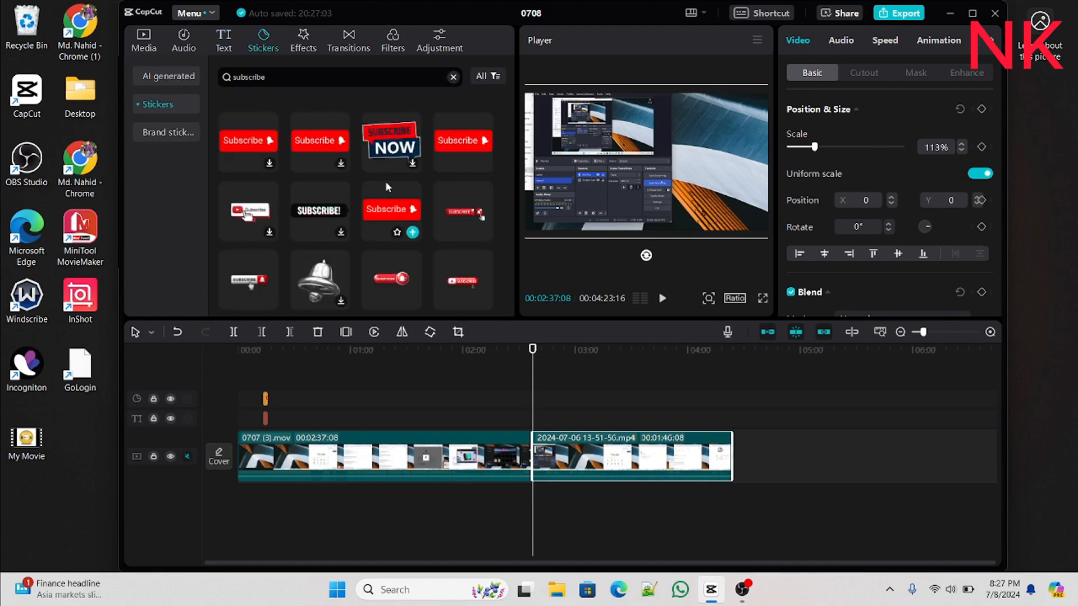
scroll(385, 180, down, 10)
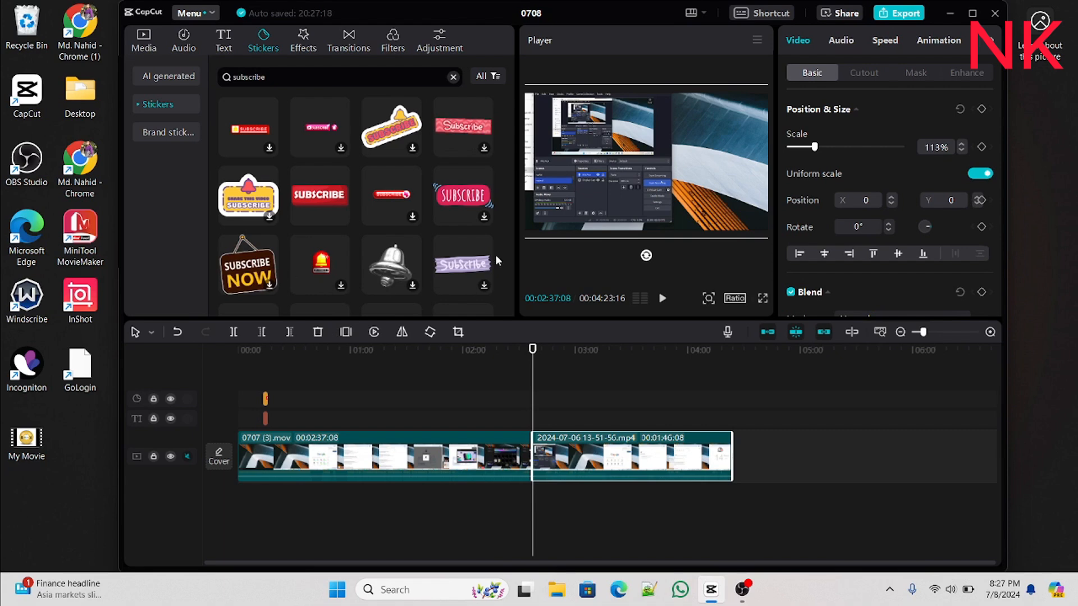
scroll(498, 261, up, 5)
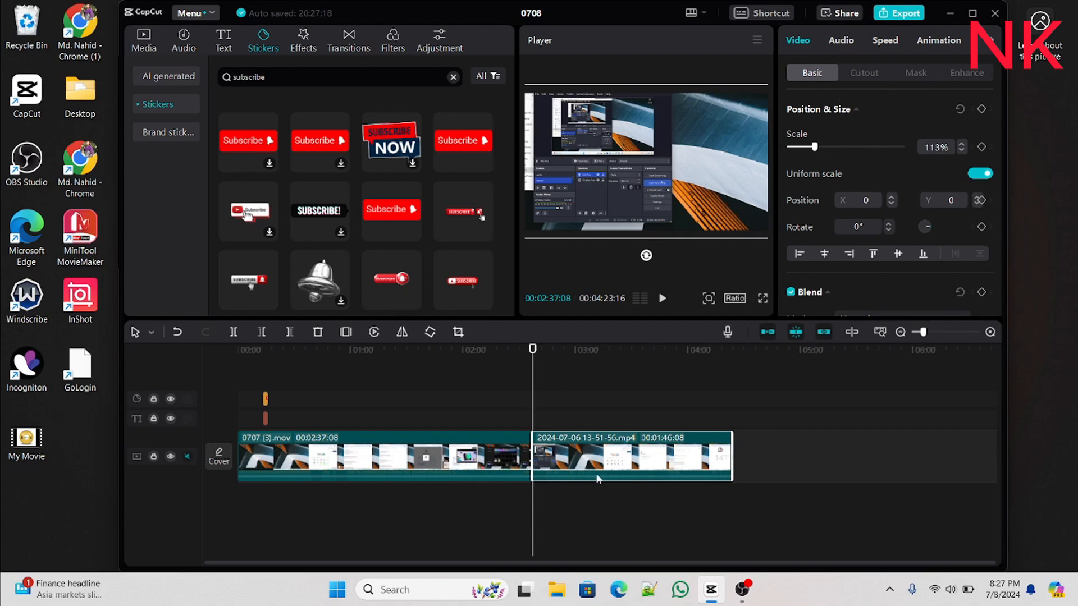
Open the export settings and try to choose New folder on New Volume (D:) as the export location.
click(902, 25)
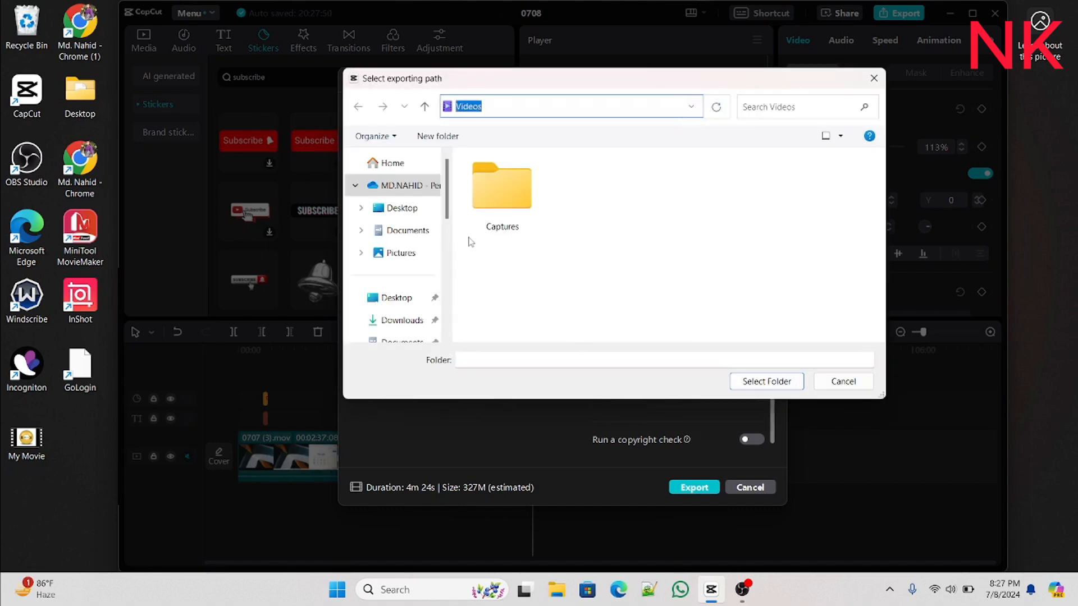
click(402, 211)
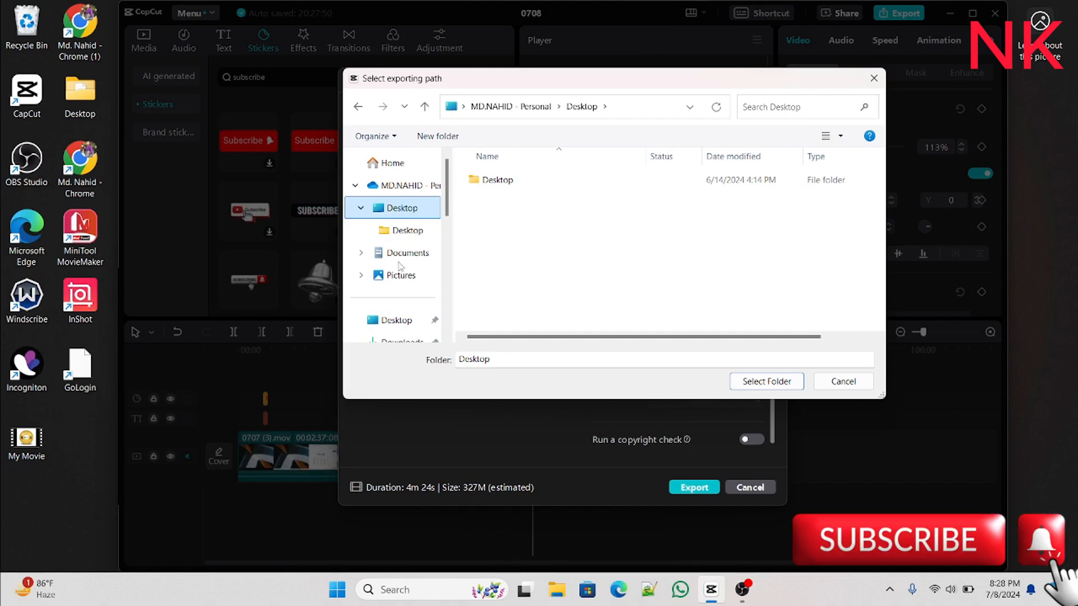
scroll(400, 267, down, 4)
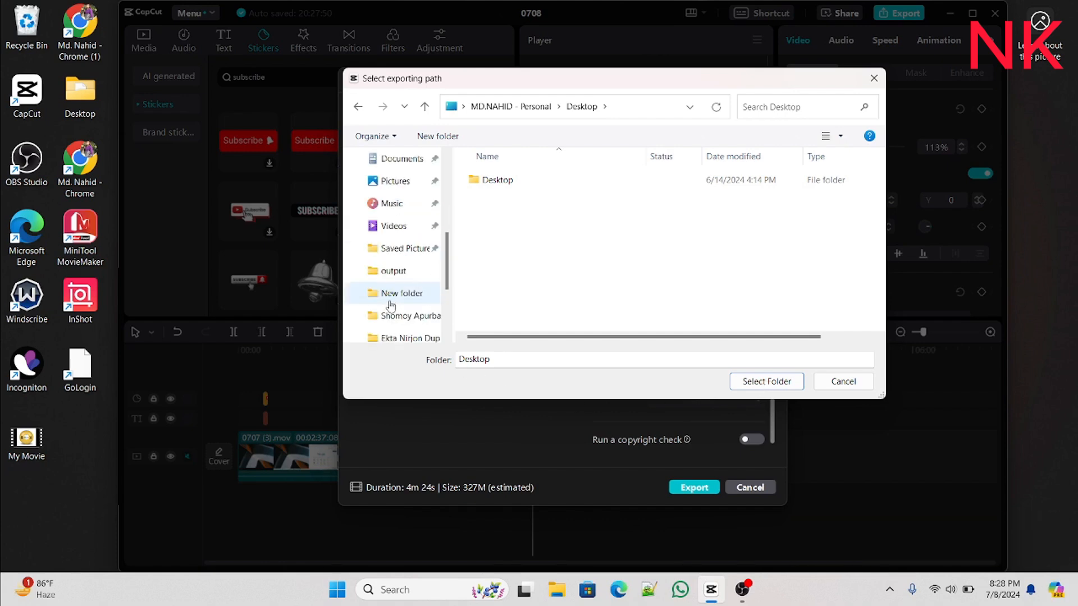
click(389, 300)
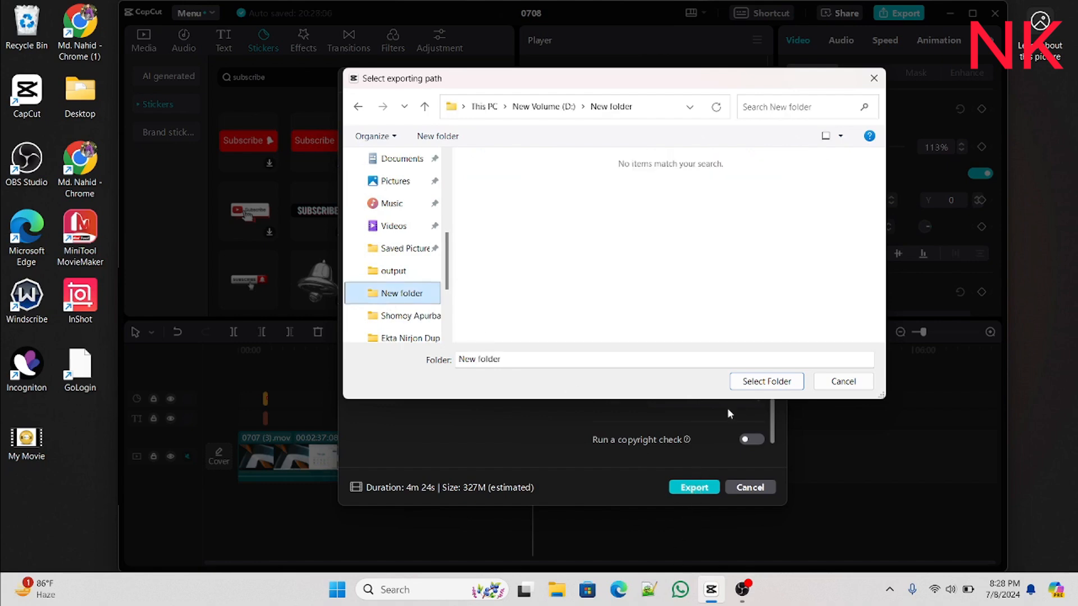
click(761, 387)
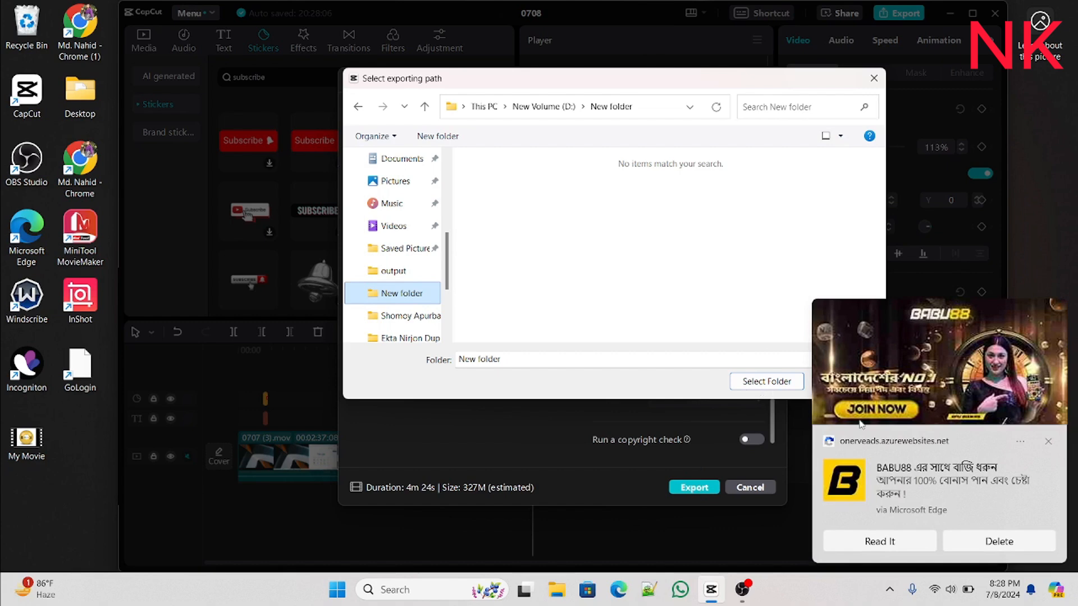
click(1050, 440)
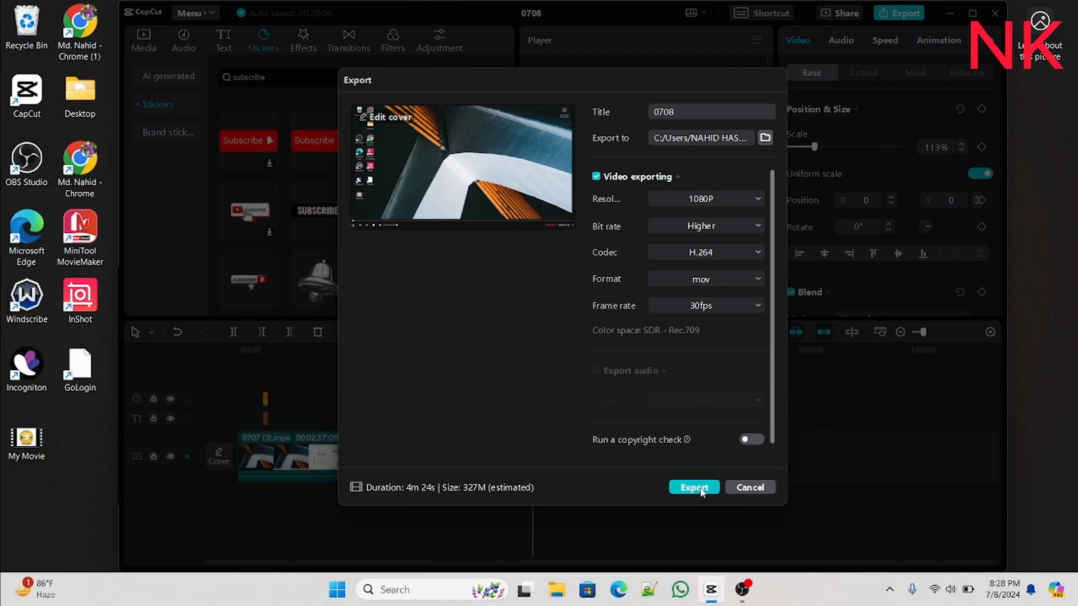
Export the video 0708 as a 1080P H.264 mov at 30fps with Higher bit rate, and dismiss the sharing options.
click(700, 488)
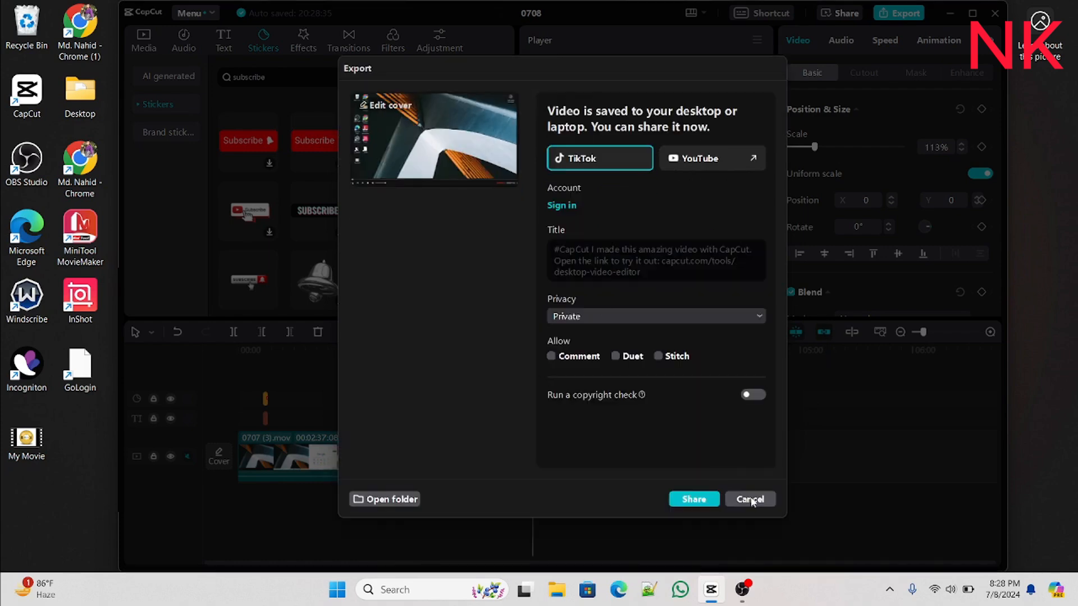
click(752, 500)
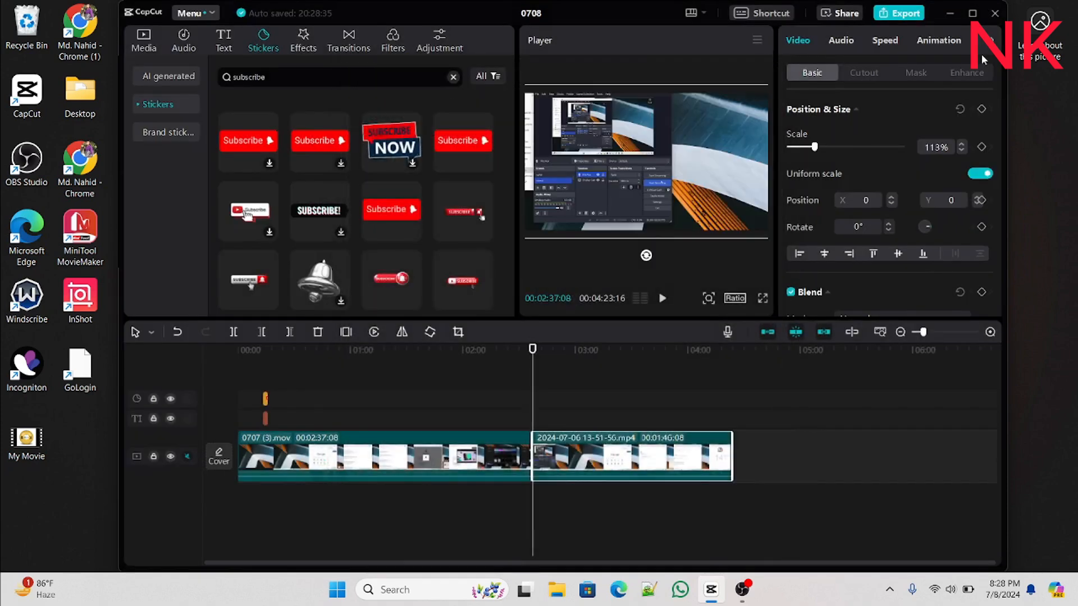
Minimize the video editor and open the desktop's context menu.
click(949, 13)
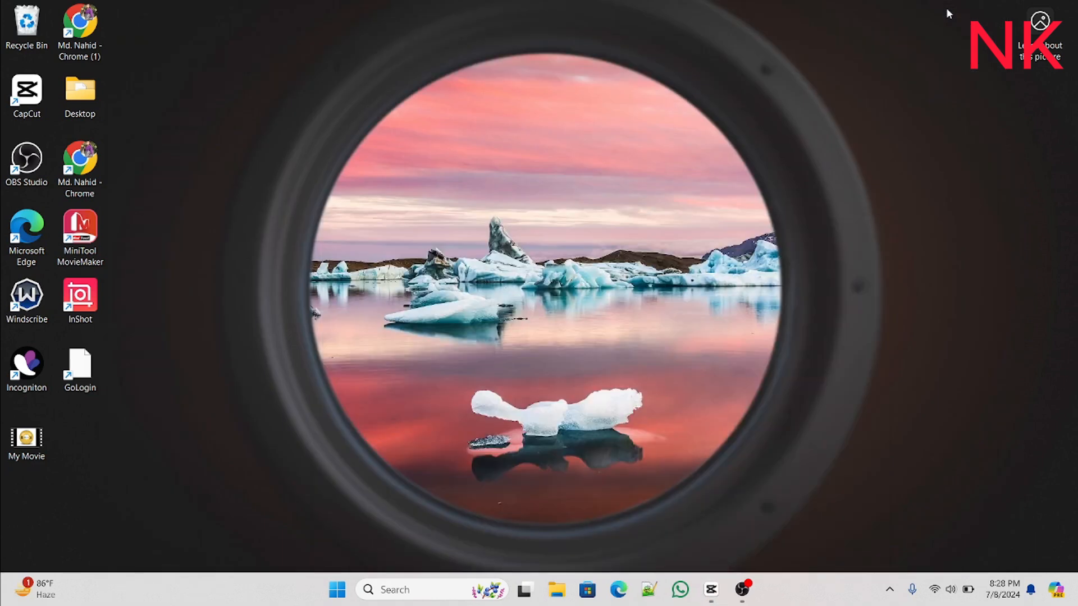
right_click(591, 359)
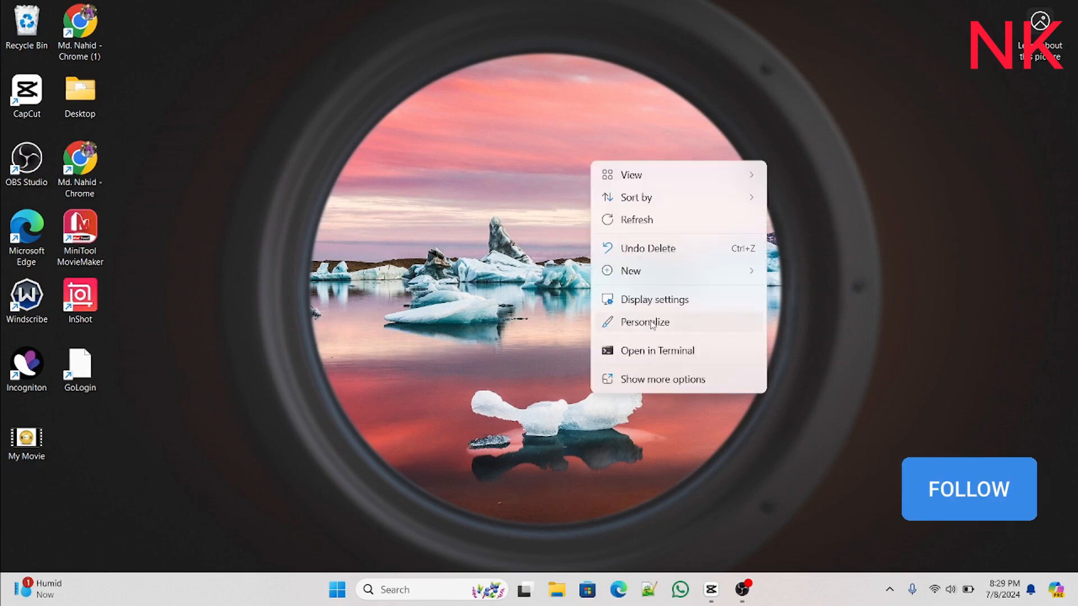